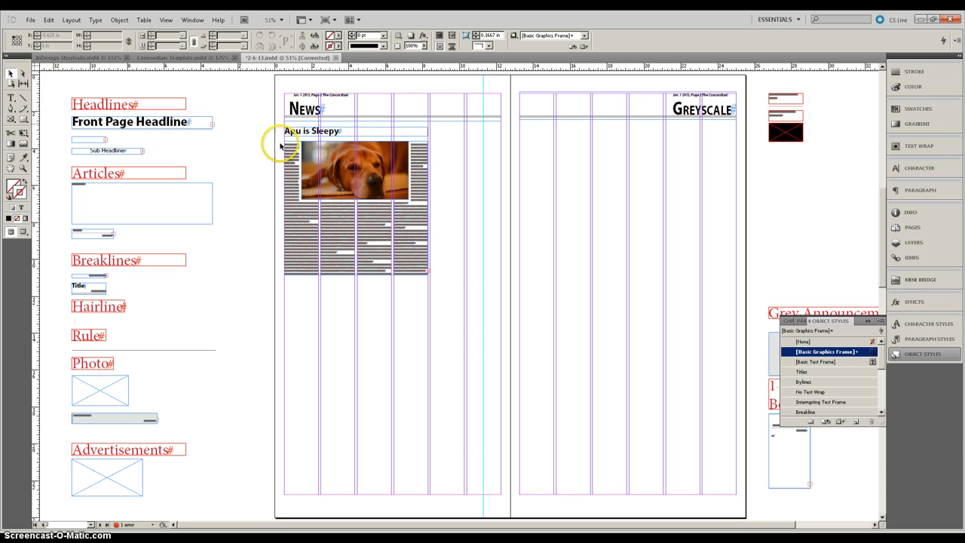
Step: Inspect the object styles applied to the header rule, the photo, the body text frame and the title frame
key("ctrl+equal")
key("ctrl+equal")
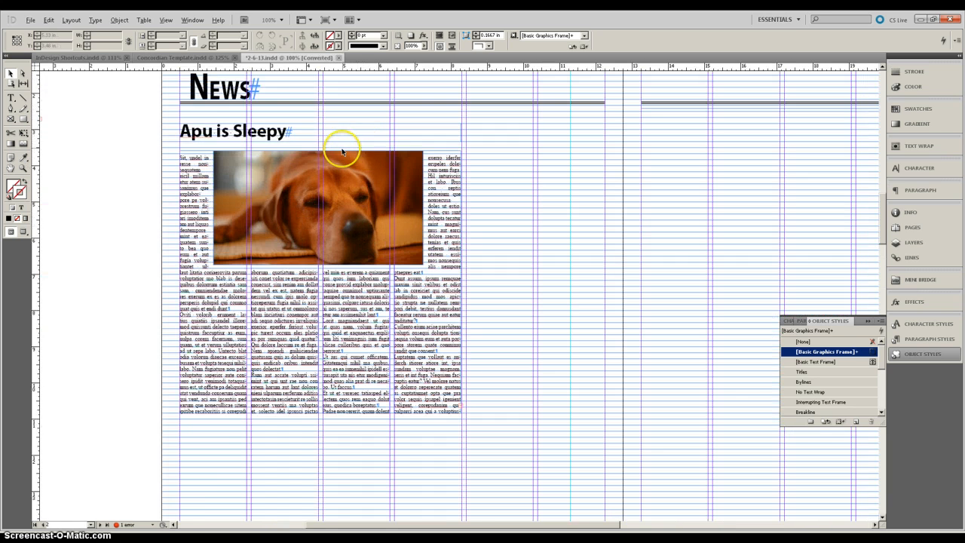
left_click(341, 151)
scroll(341, 152, "up", 1)
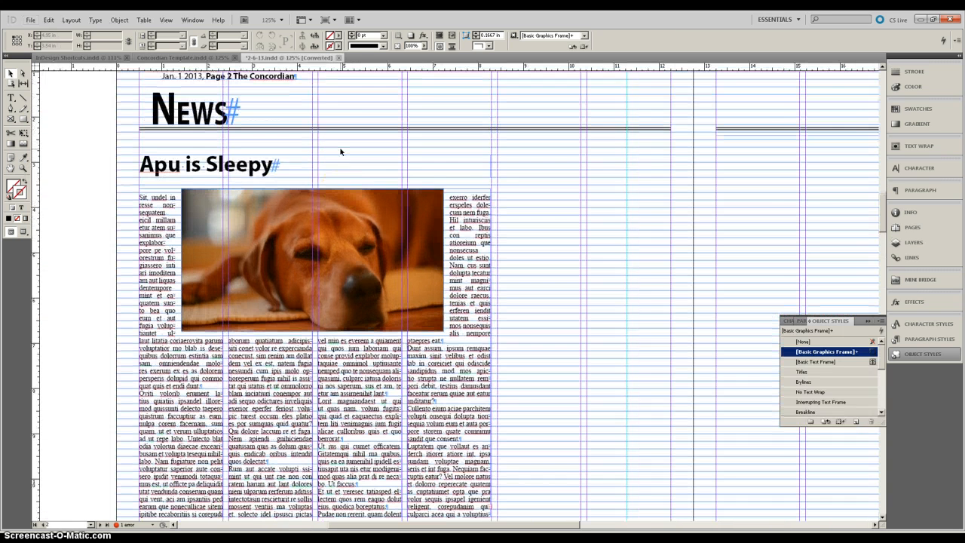
key("ctrl+minus")
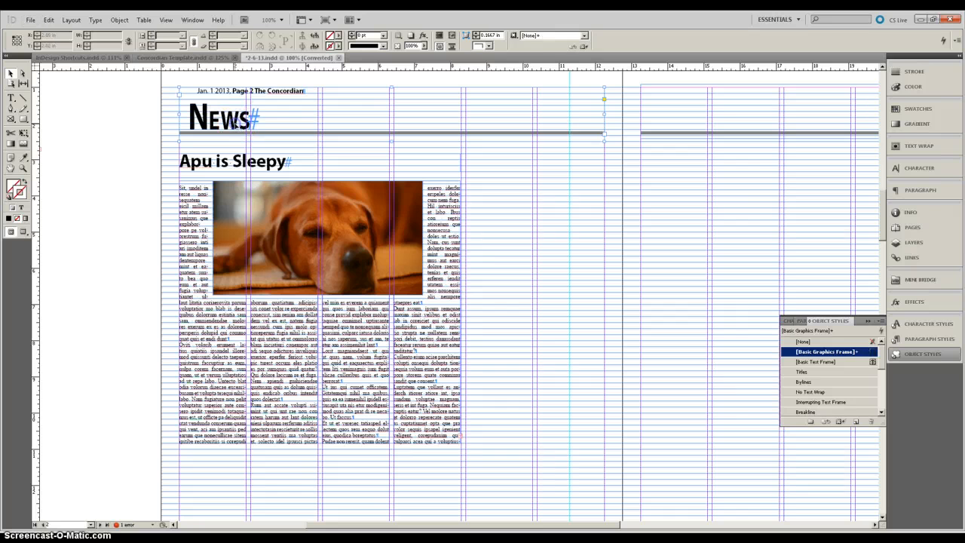
left_click(236, 124)
left_click(250, 222)
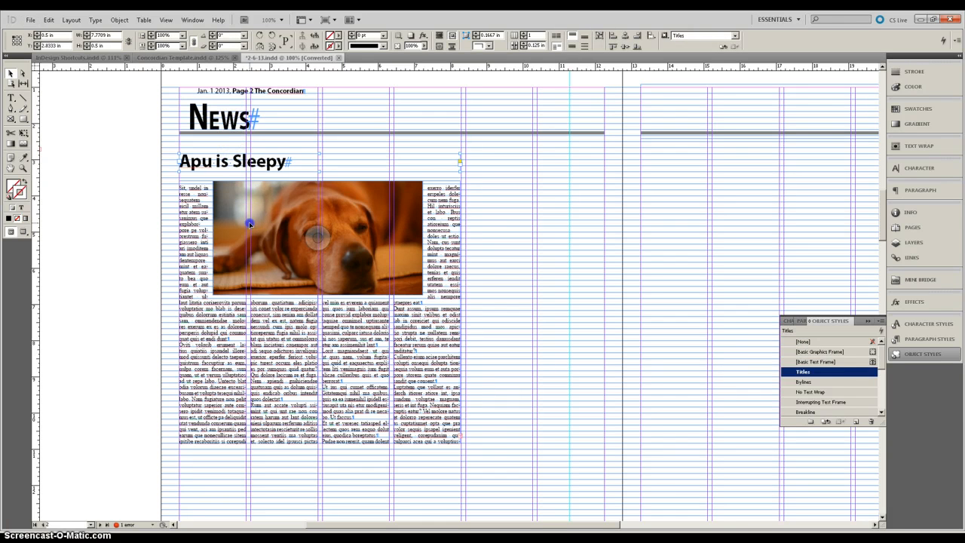
left_click(190, 245)
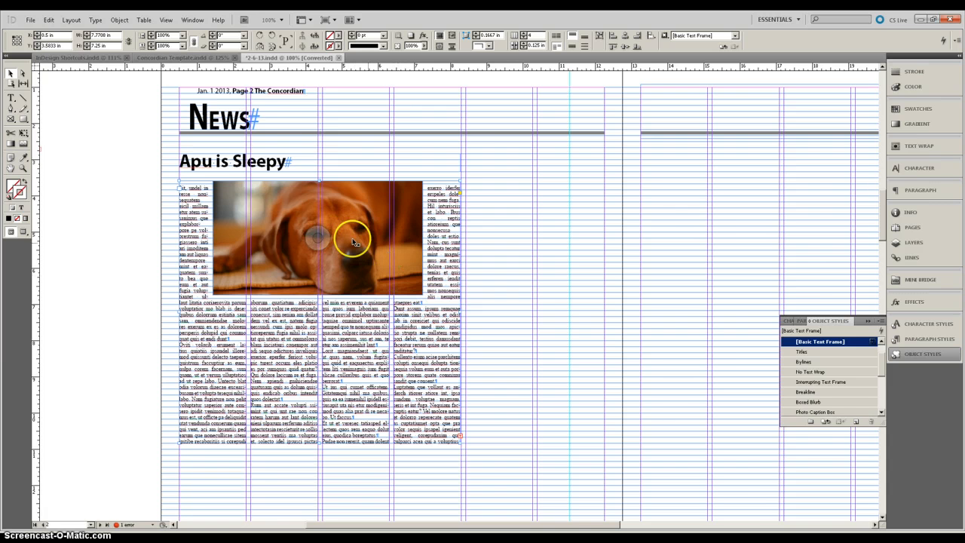
left_click(213, 115)
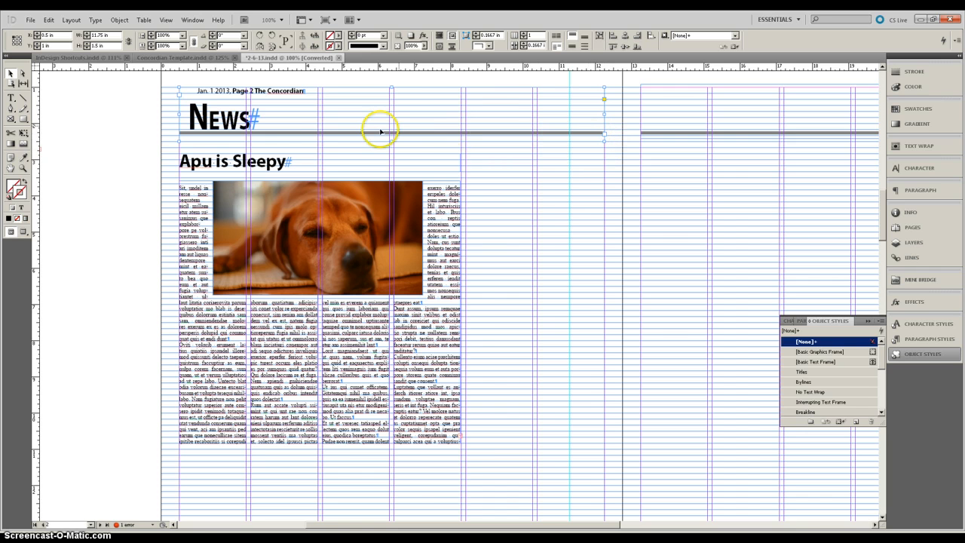
left_click(210, 161)
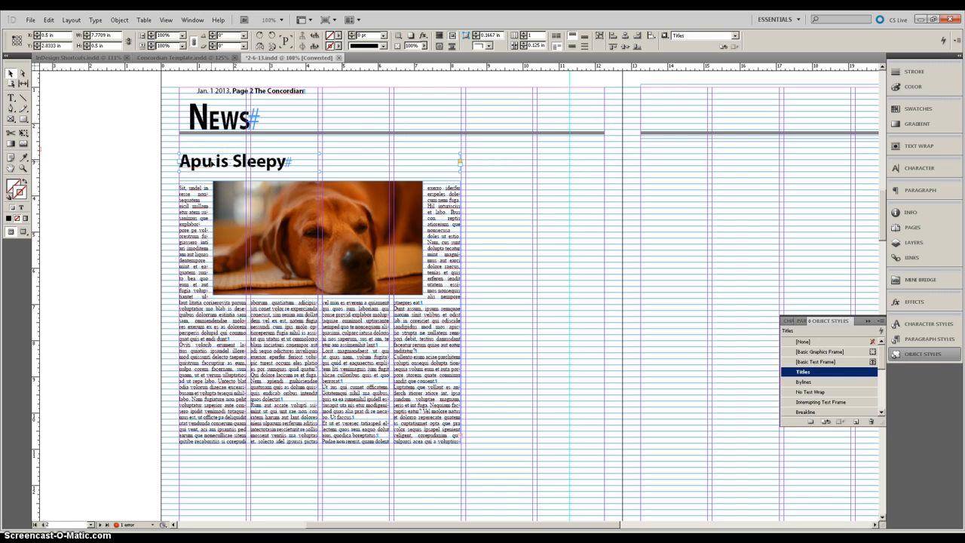
Step: Move the 'Apu is Sleepy' title frame slightly down on the page
left_click(224, 161)
left_click_drag(223, 166, 261, 178)
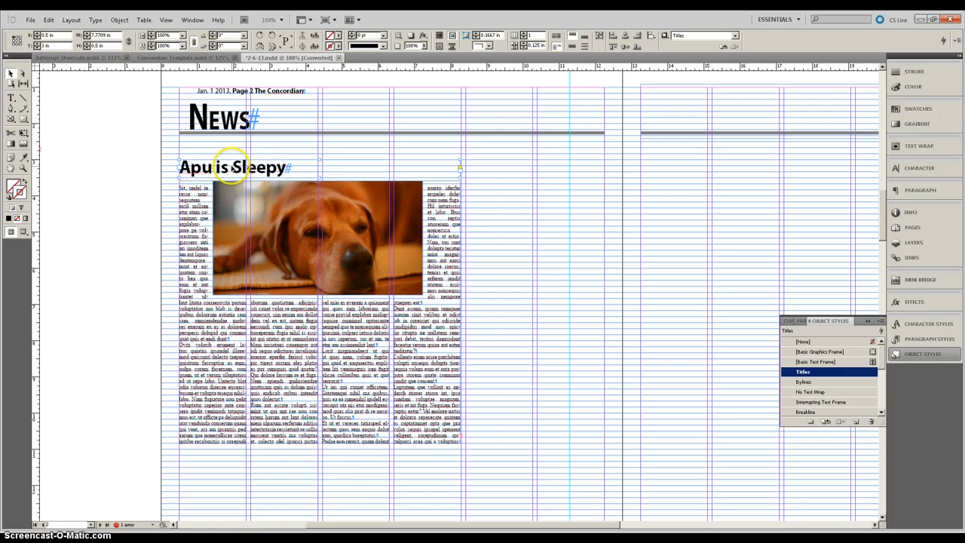
key("ctrl+equal")
key("ctrl+equal")
key("ctrl+equal")
key("ctrl+equal")
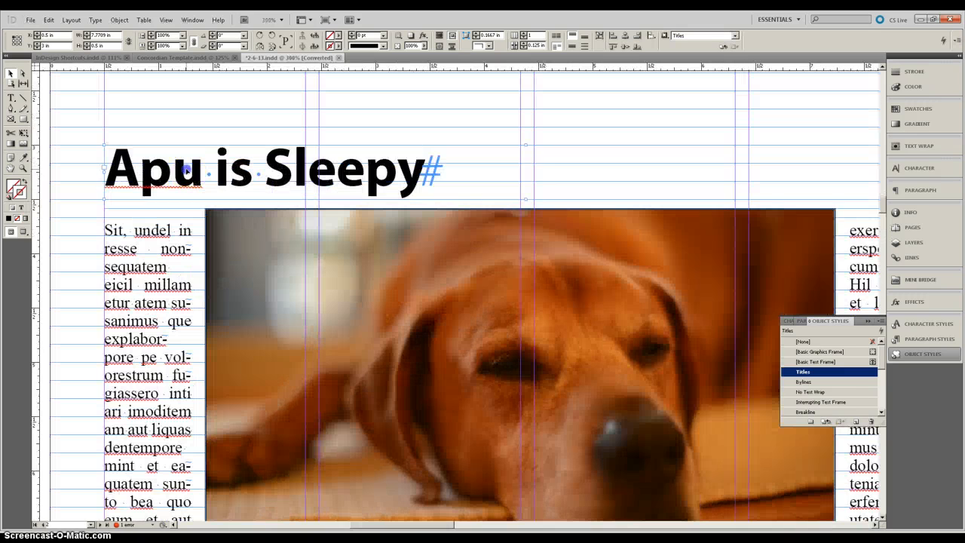
left_click_drag(187, 170, 188, 172)
Step: Move the dog photo frame down below the title and stretch its bottom edge slightly taller
key("ctrl+minus")
key("ctrl+minus")
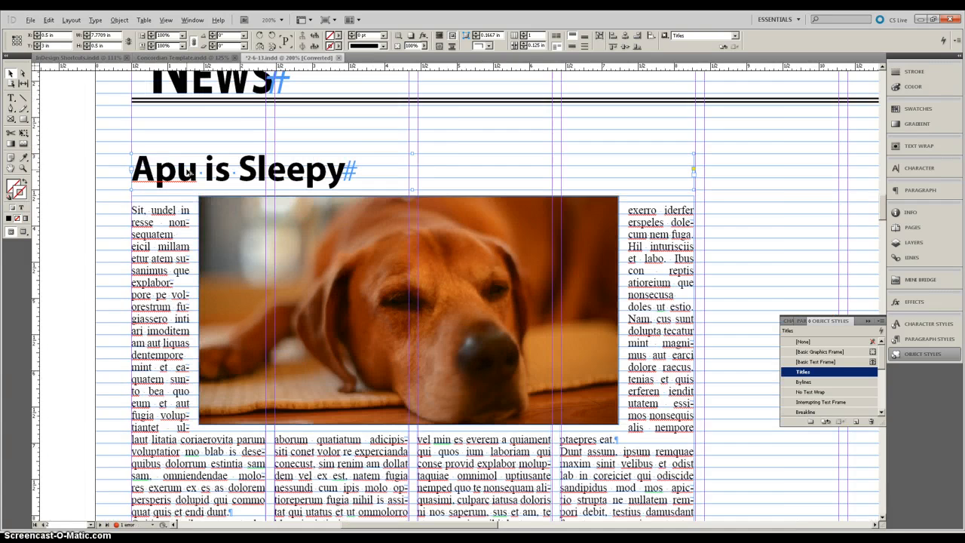
key("ctrl+minus")
left_click_drag(297, 227, 289, 257)
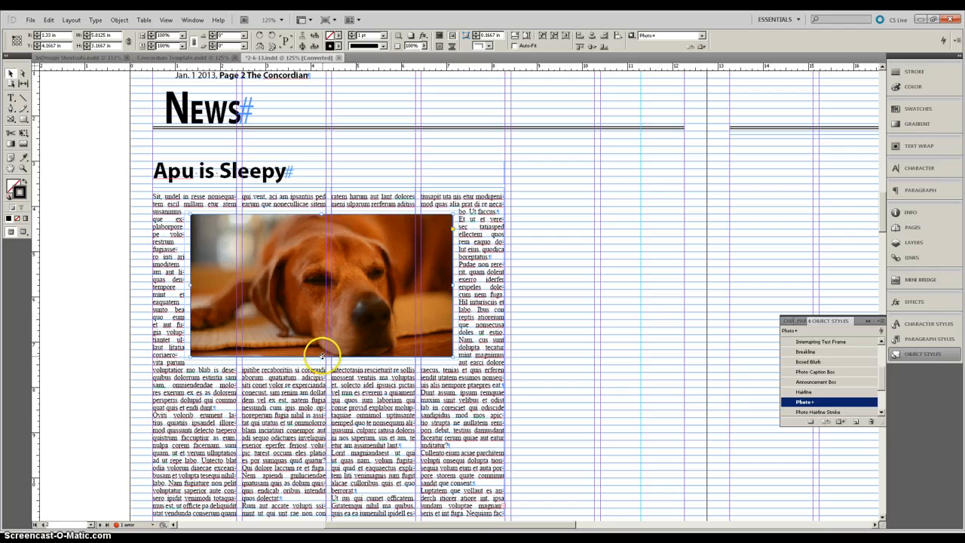
left_click_drag(321, 354, 352, 365)
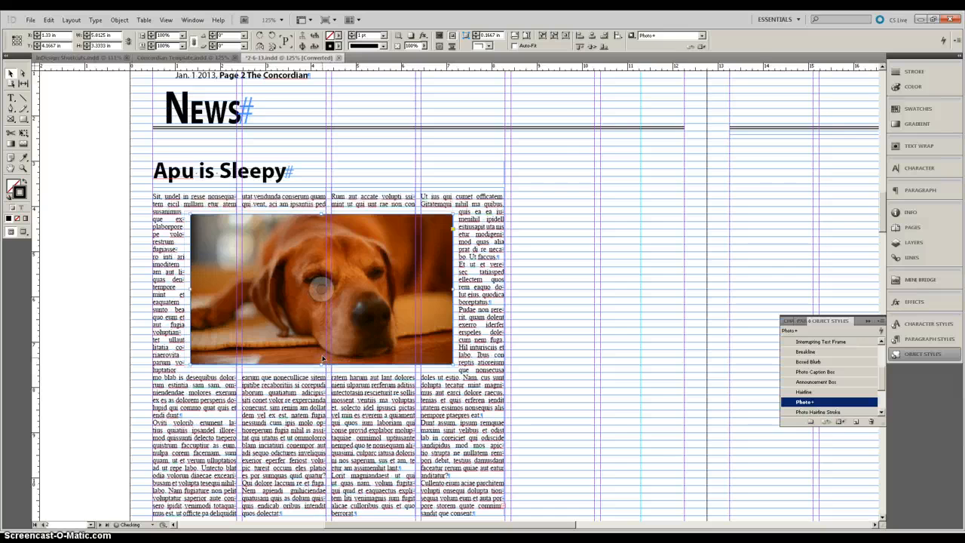
Step: Shift the dog image inside its frame with the Direct Selection tool
scroll(324, 354, "down", 2, "alt")
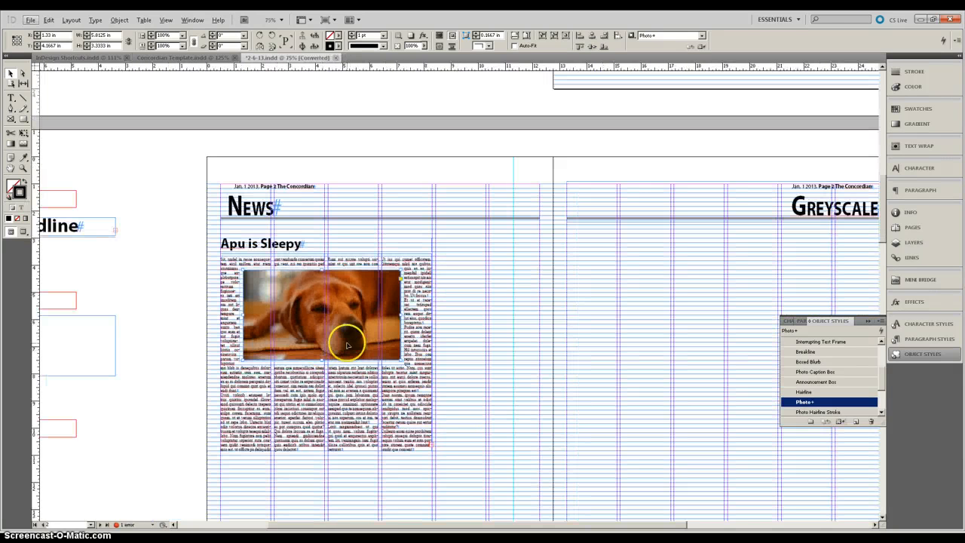
left_click(23, 73)
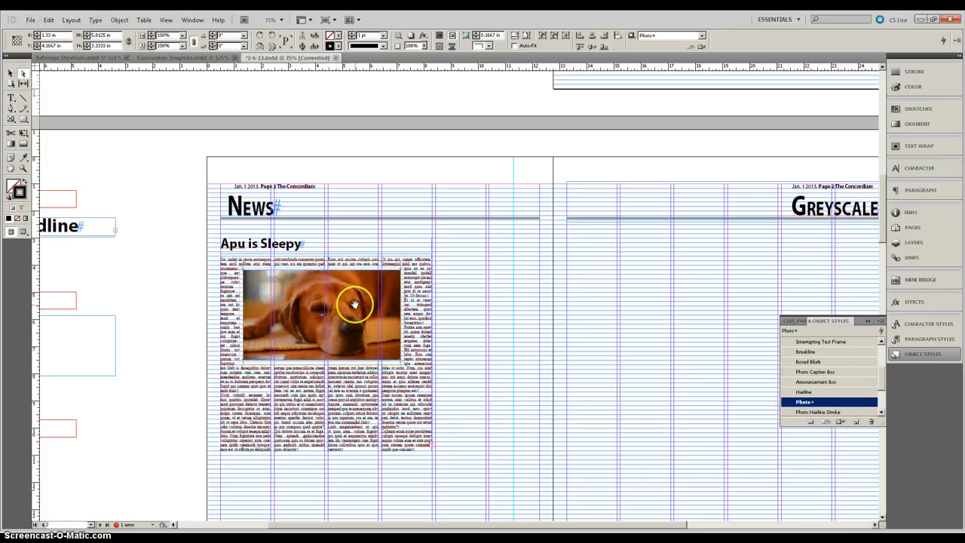
left_click(408, 205)
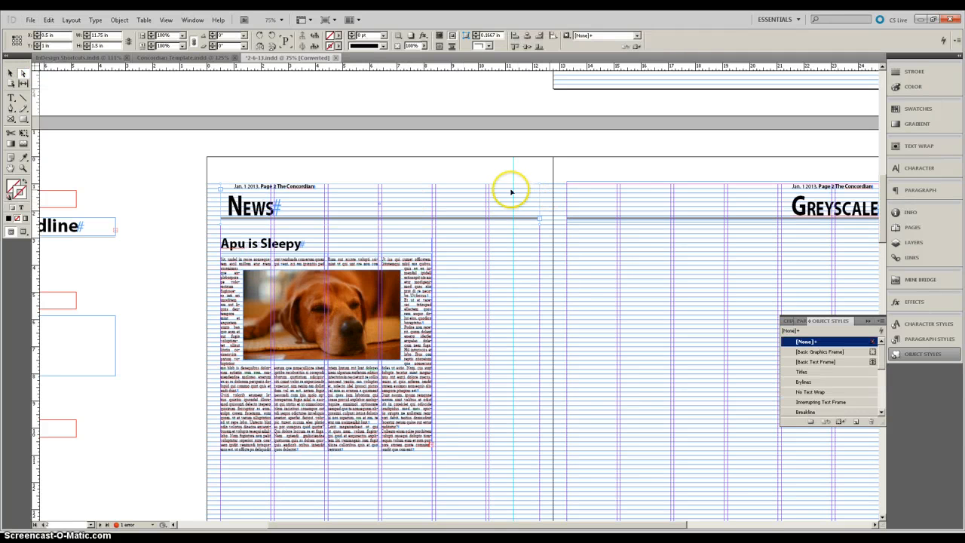
left_click(228, 244)
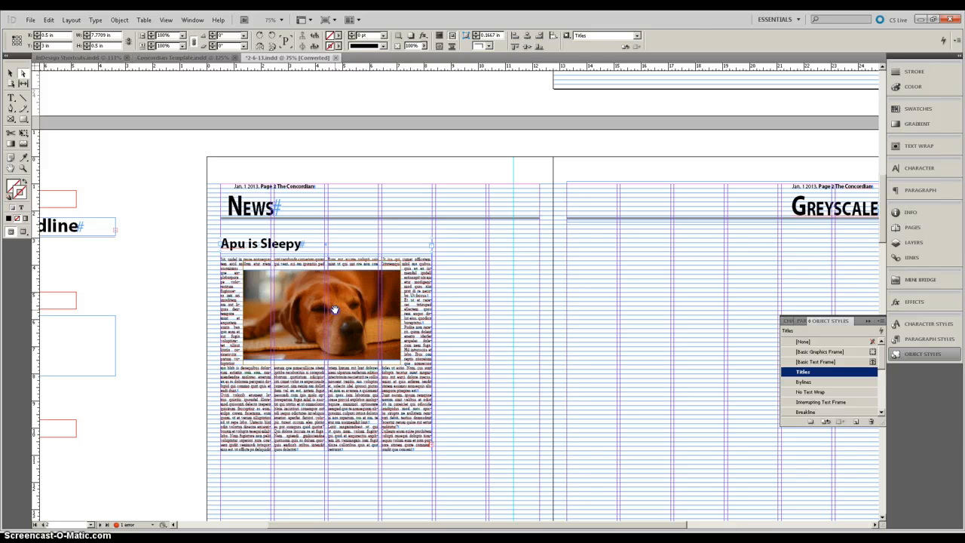
left_click_drag(335, 309, 368, 316)
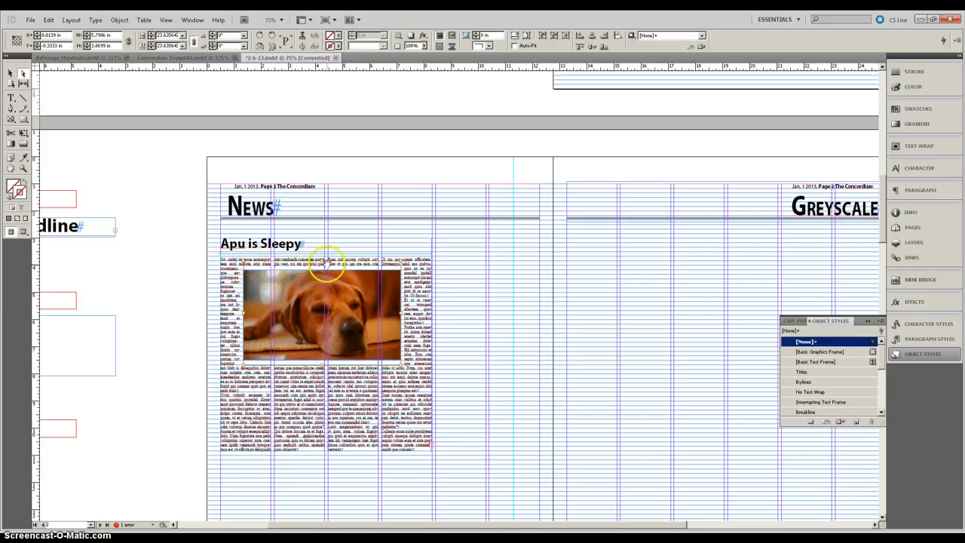
Step: Nudge the title frame's corner edge onto the guide at close zoom
scroll(380, 269, "up", 2)
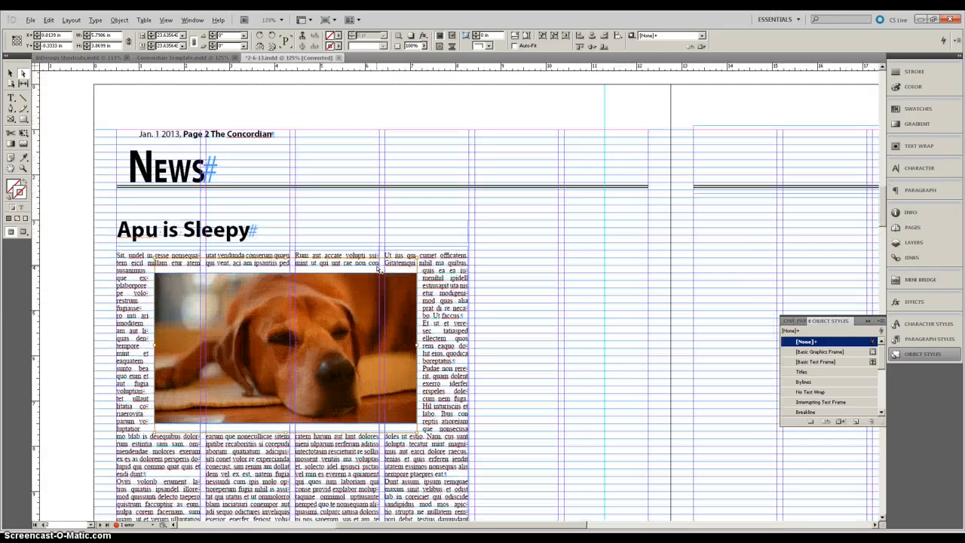
scroll(379, 270, "up", 4)
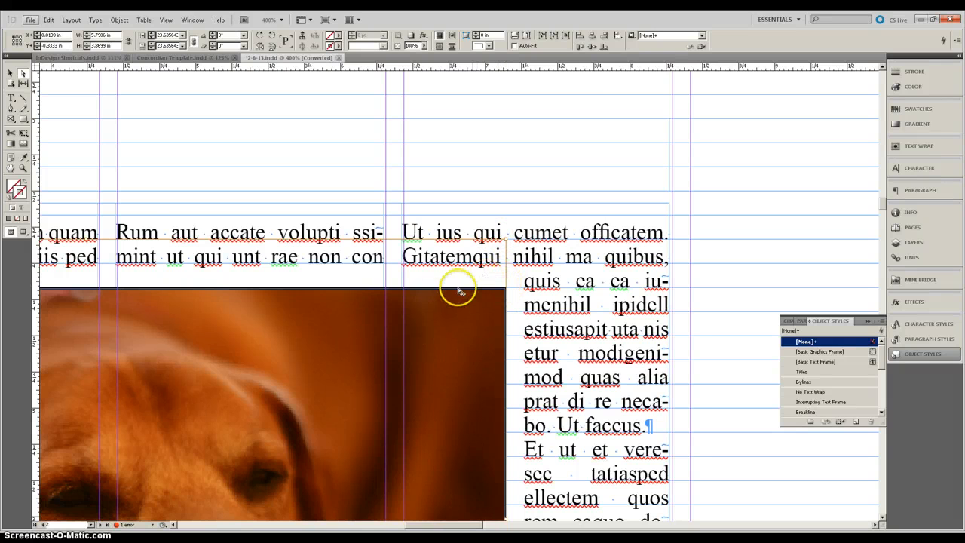
scroll(458, 291, "down", 3)
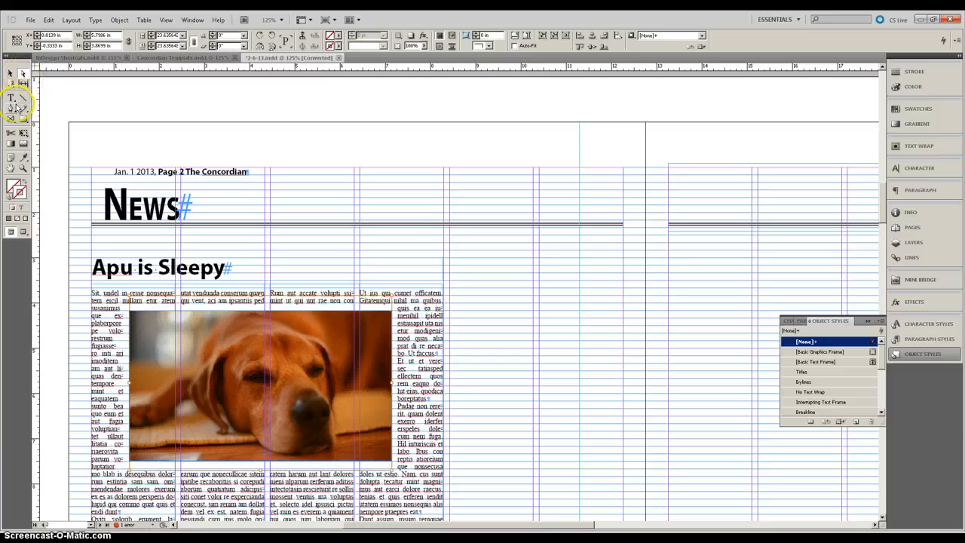
scroll(553, 214, "up", 1)
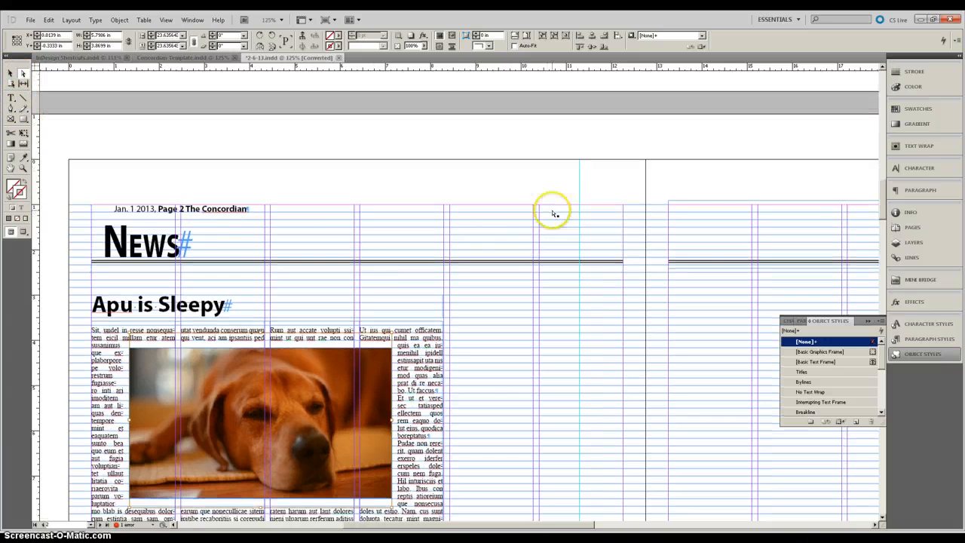
scroll(472, 182, "down", 4)
scroll(472, 182, "up", 2)
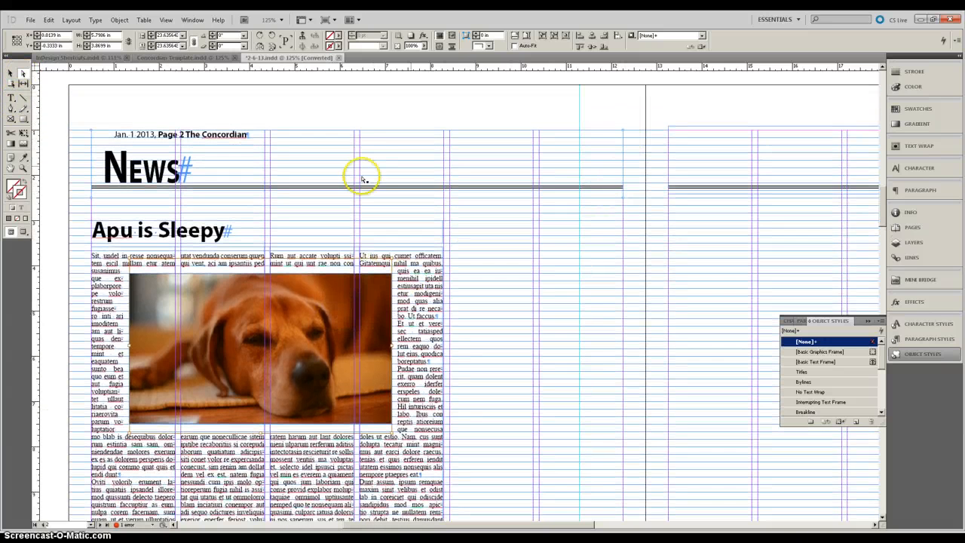
left_click(443, 232)
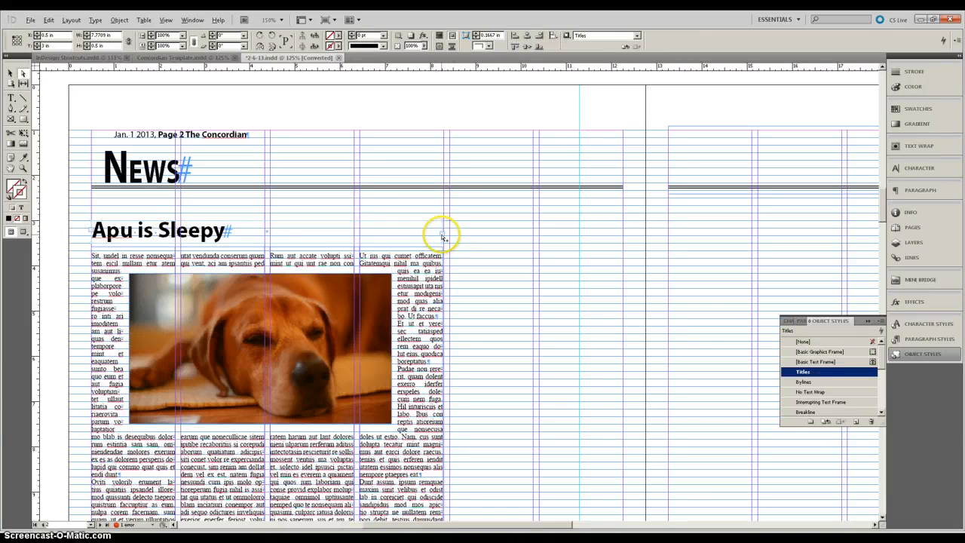
scroll(445, 226, "up", 6)
scroll(445, 218, "up", 2)
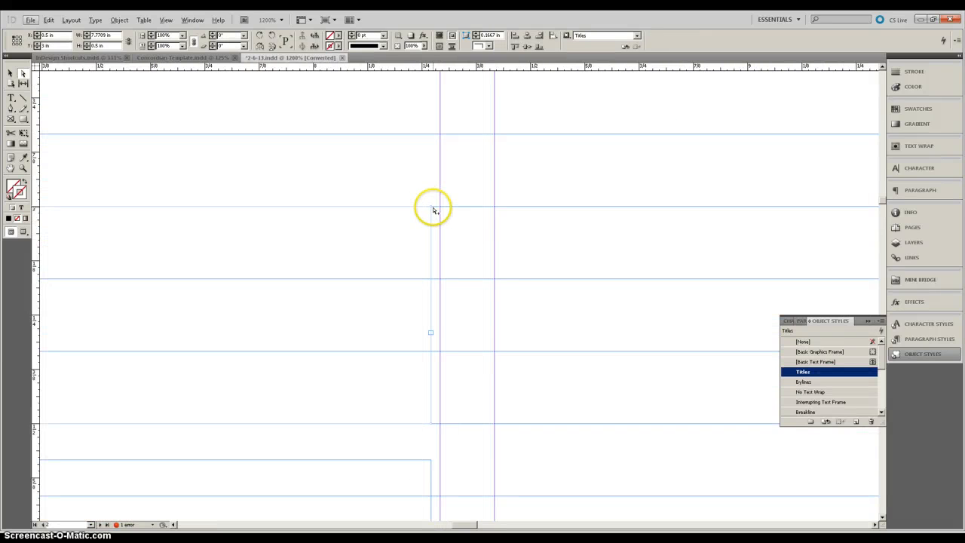
mouse_move(431, 208)
left_mouse_down()
mouse_move(362, 269)
mouse_move(388, 241)
mouse_move(362, 256)
mouse_move(442, 169)
mouse_move(517, 224)
mouse_move(597, 221)
mouse_move(432, 206)
left_mouse_up()
Step: Extend the title frame's right edge slightly to meet the column guide
scroll(384, 227, "down", 3)
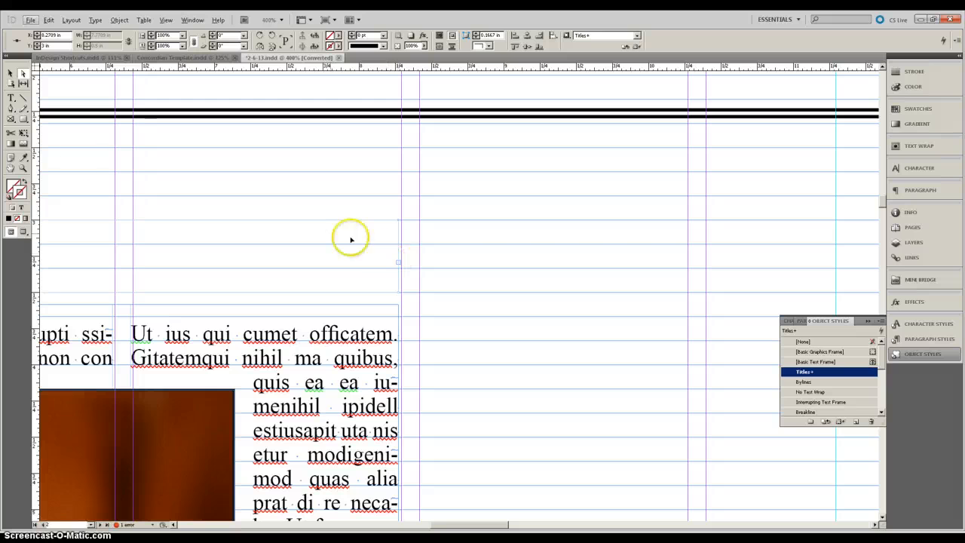
left_click(9, 72)
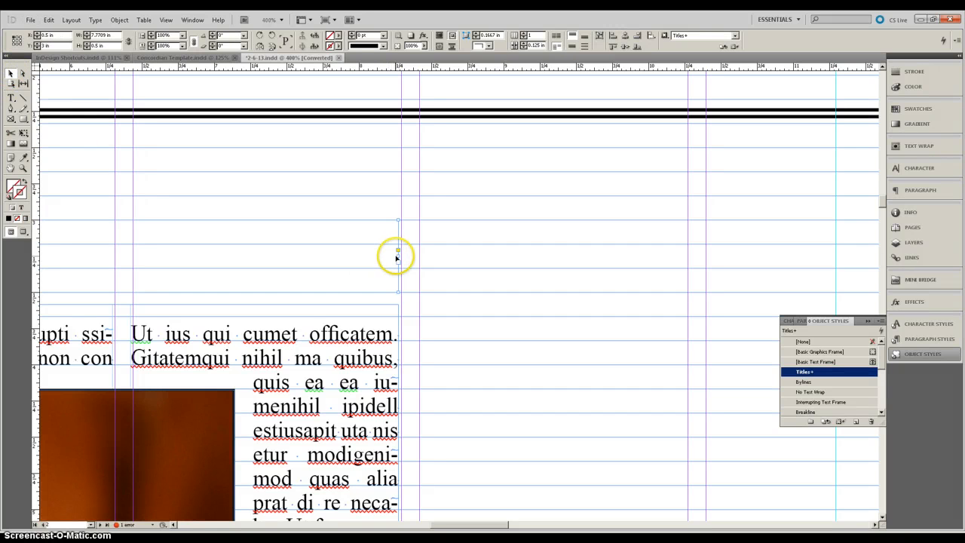
left_click_drag(399, 257, 402, 256)
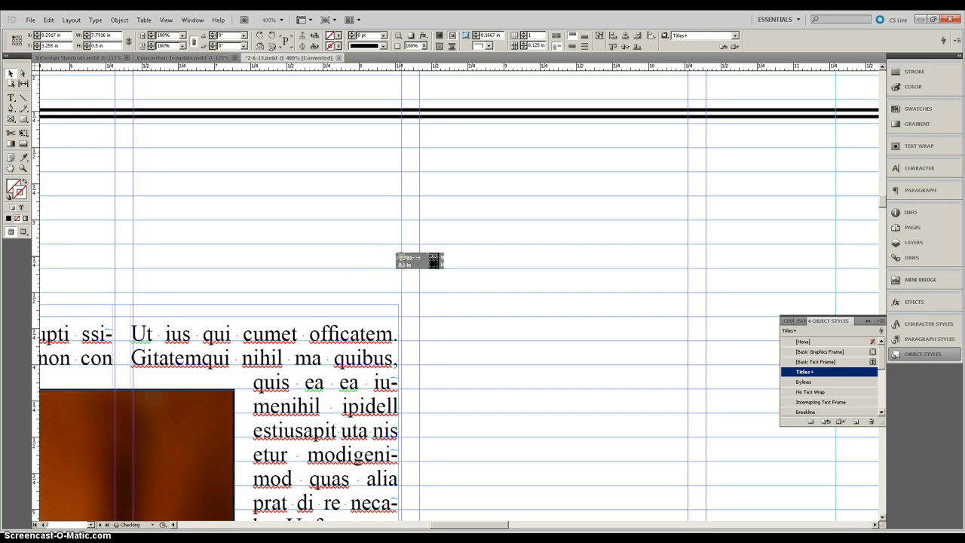
left_click(24, 73)
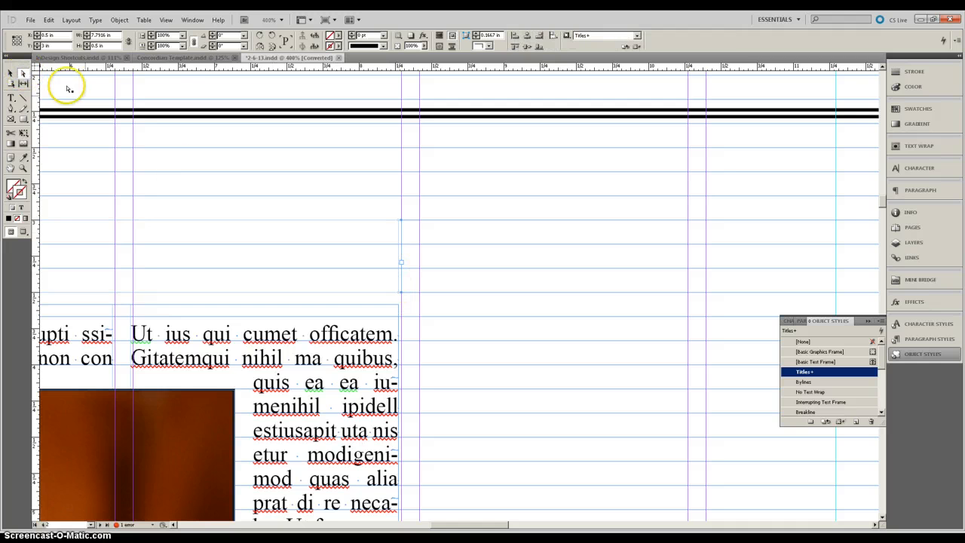
left_click(10, 73)
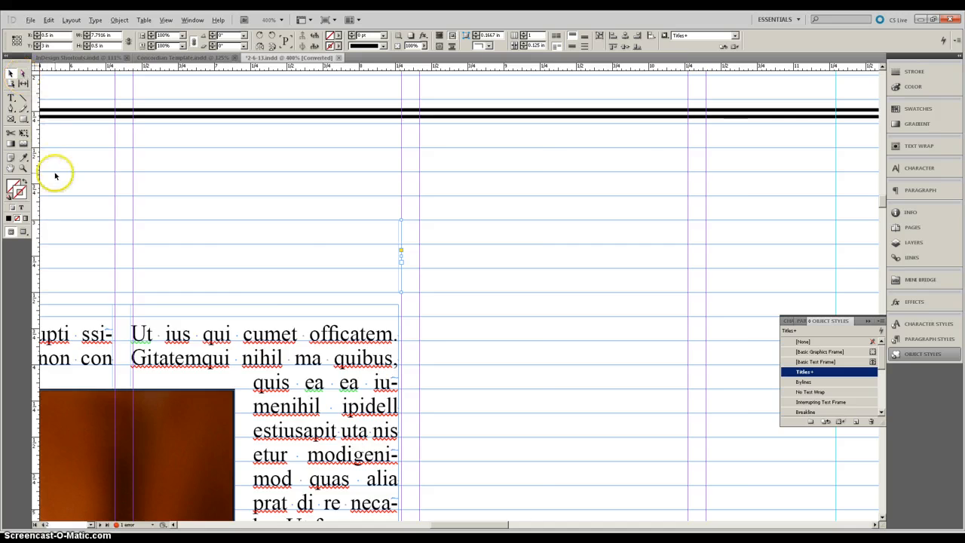
Step: Replace a few words near the end of the fourth body text column with the text 'vasdfkjads'
scroll(56, 173, "down", 3)
scroll(171, 346, "left", 2)
scroll(172, 348, "left", 4)
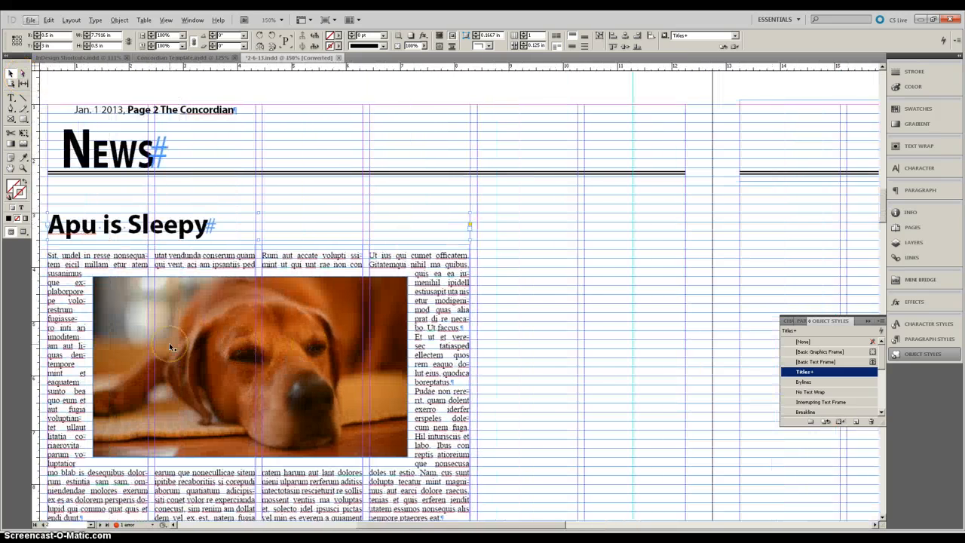
left_click(11, 99)
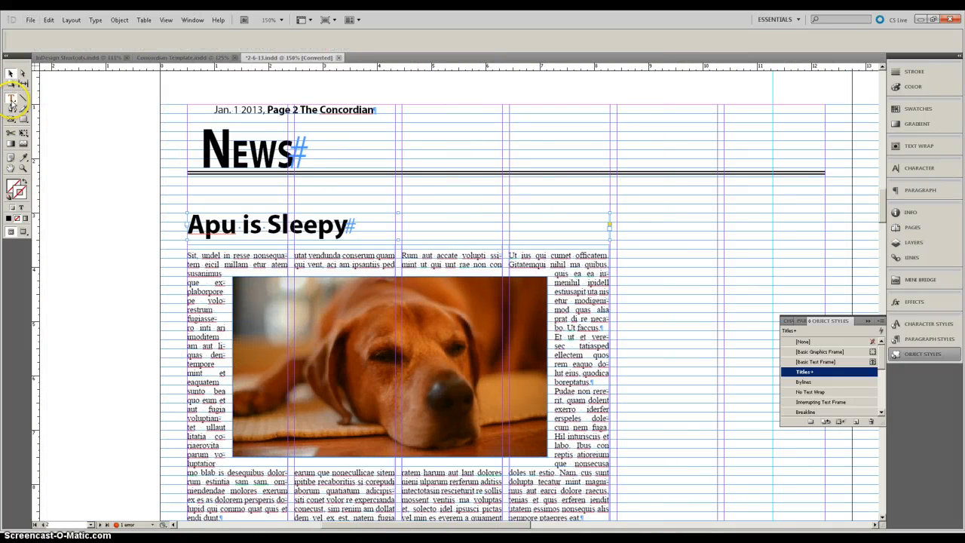
scroll(276, 379, "down", 3)
left_click(372, 371)
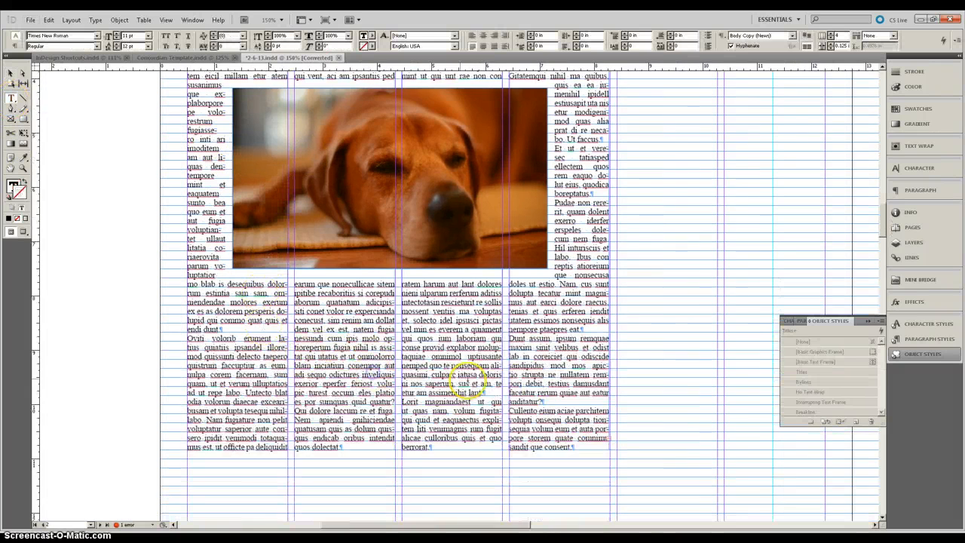
left_click_drag(458, 427, 264, 330)
left_click(258, 333)
scroll(256, 333, "up", 2)
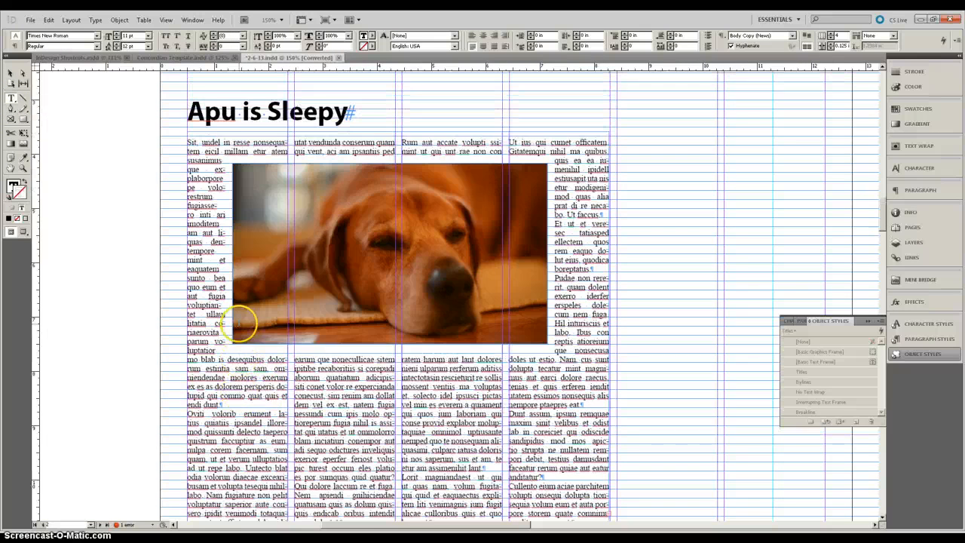
scroll(260, 345, "down", 3)
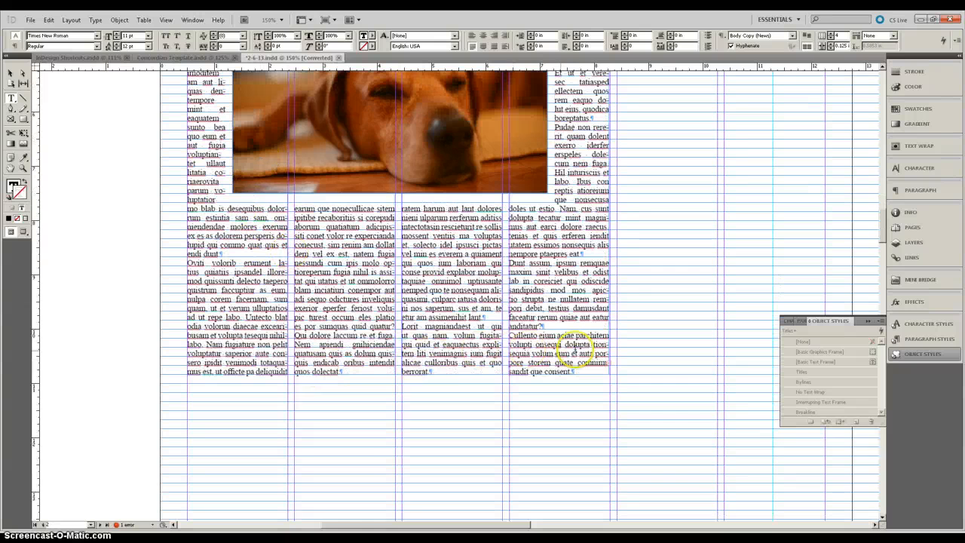
mouse_move(576, 353)
left_mouse_down()
mouse_move(537, 336)
mouse_move(500, 337)
mouse_move(577, 345)
left_mouse_up()
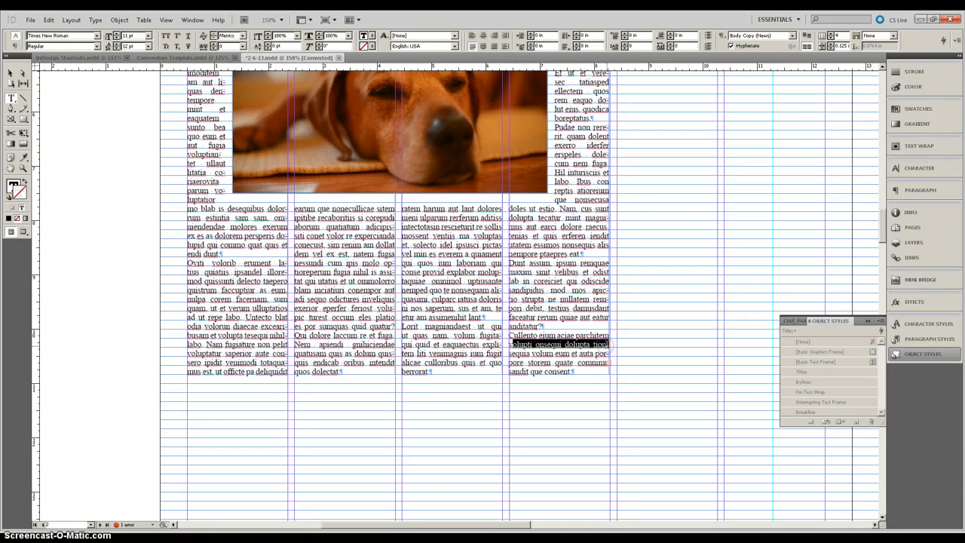
key("BackSpace")
type("volum eum et auta")
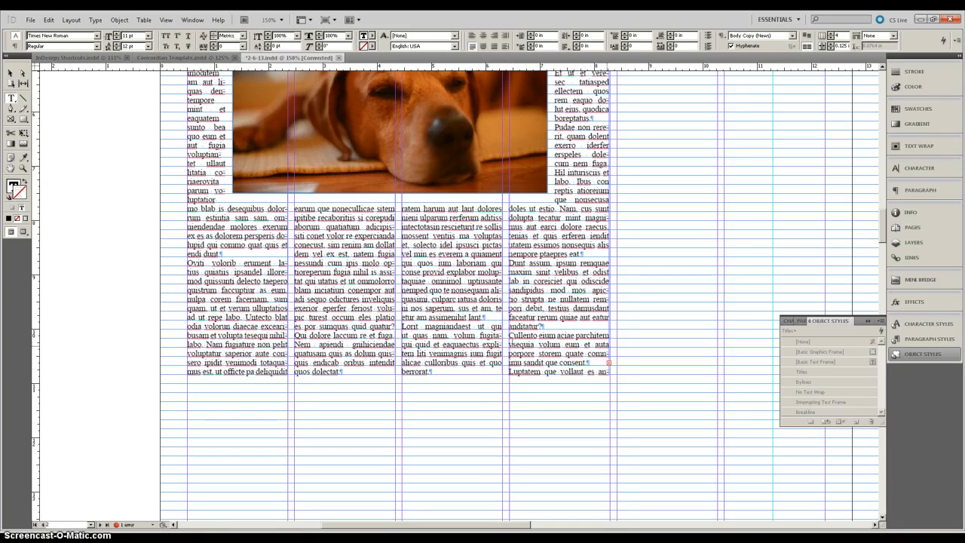
type("sdfkjads")
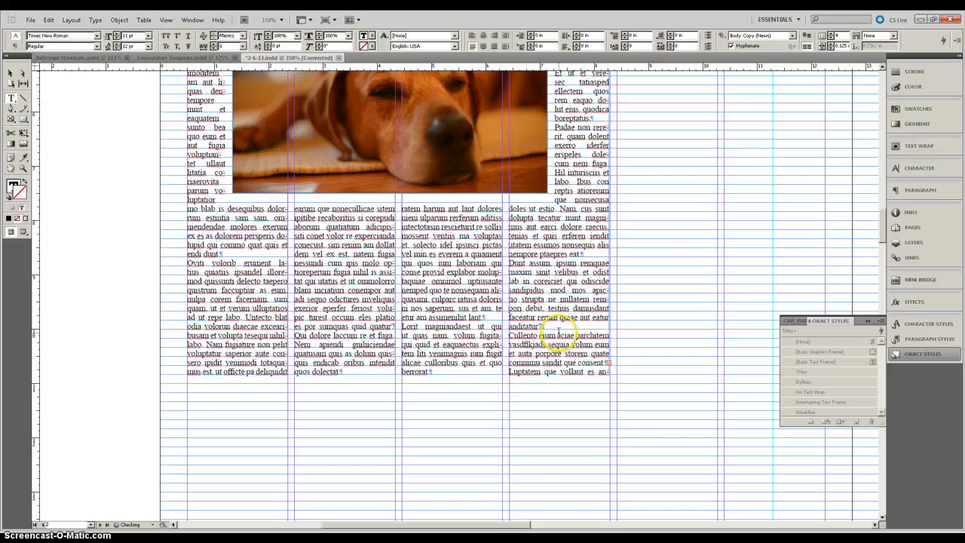
Step: Select text inside the body text frames around the dog photo to inspect them
key("ctrl+minus")
key("ctrl+minus")
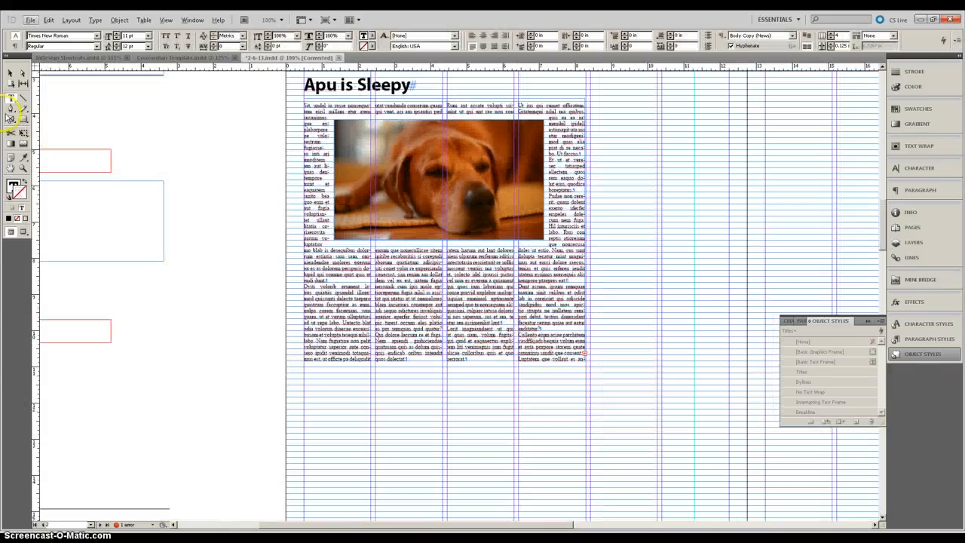
left_click(10, 73)
left_click(520, 260)
double_click(498, 295)
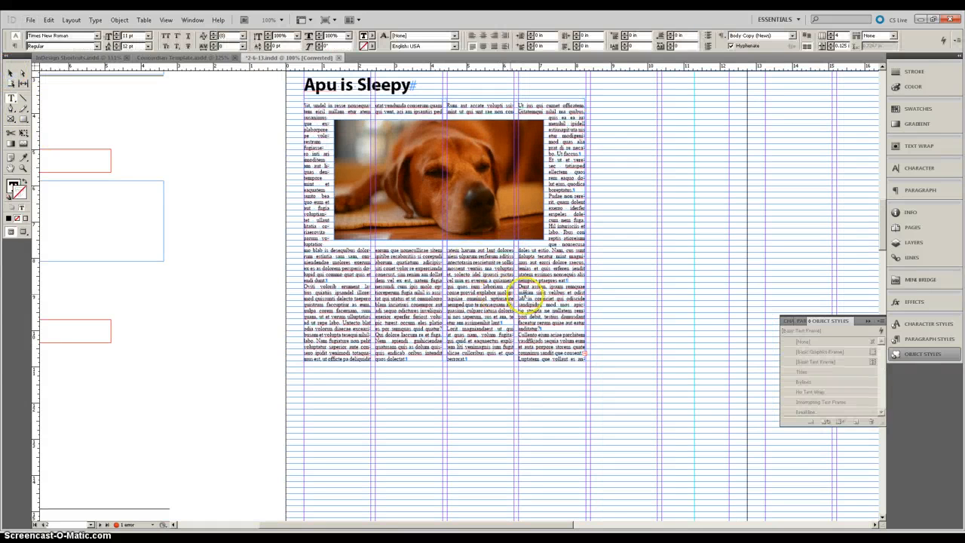
left_click_drag(496, 293, 462, 293)
left_click(11, 72)
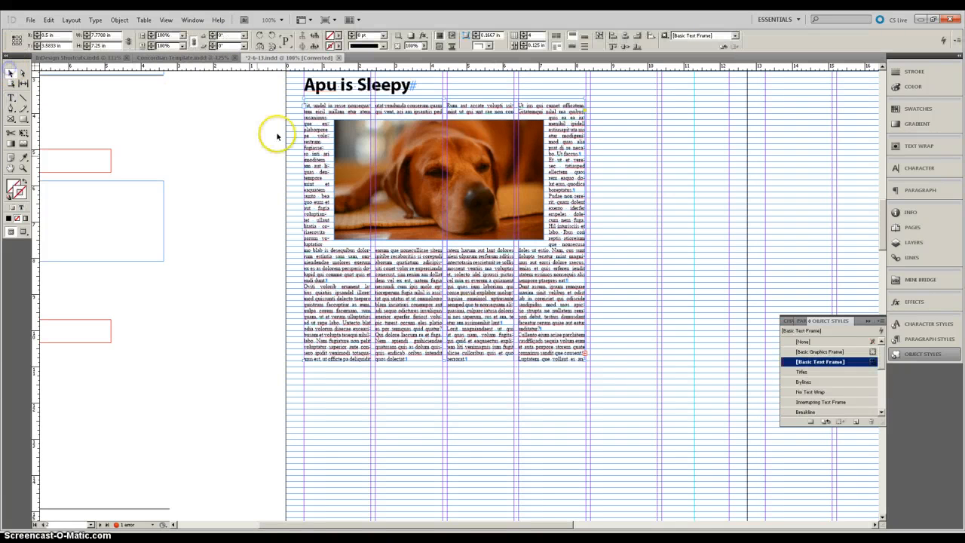
left_click(519, 104)
double_click(564, 129)
left_click_drag(561, 139, 586, 172)
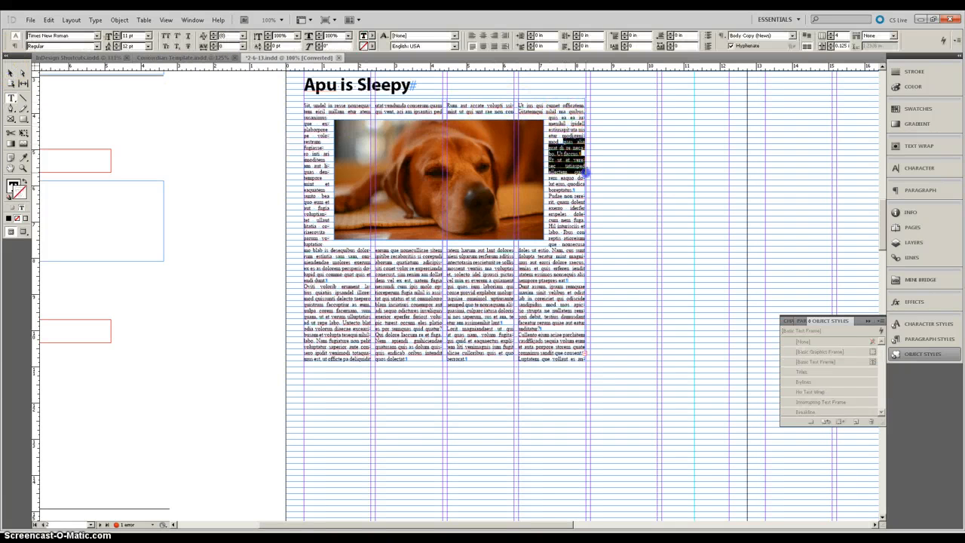
left_click(570, 179)
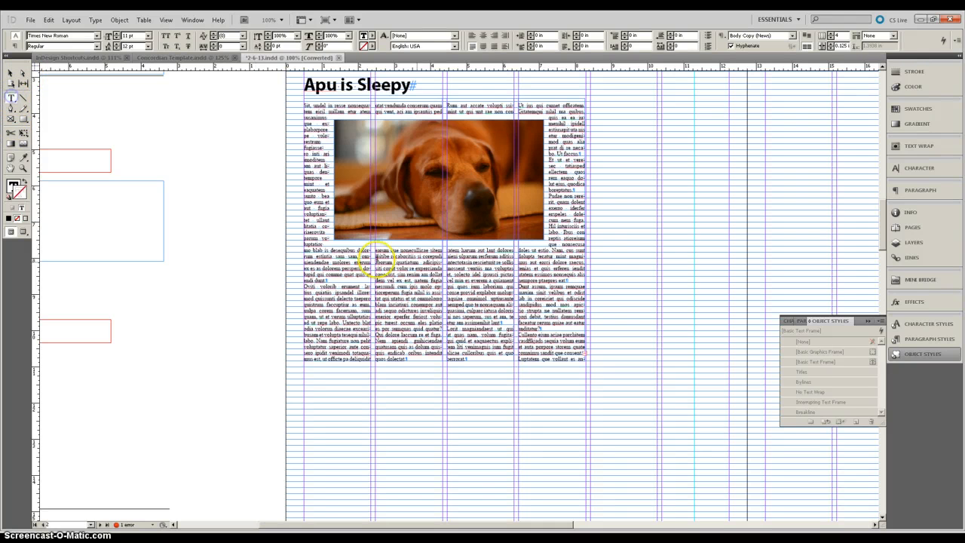
left_click_drag(608, 244, 712, 336)
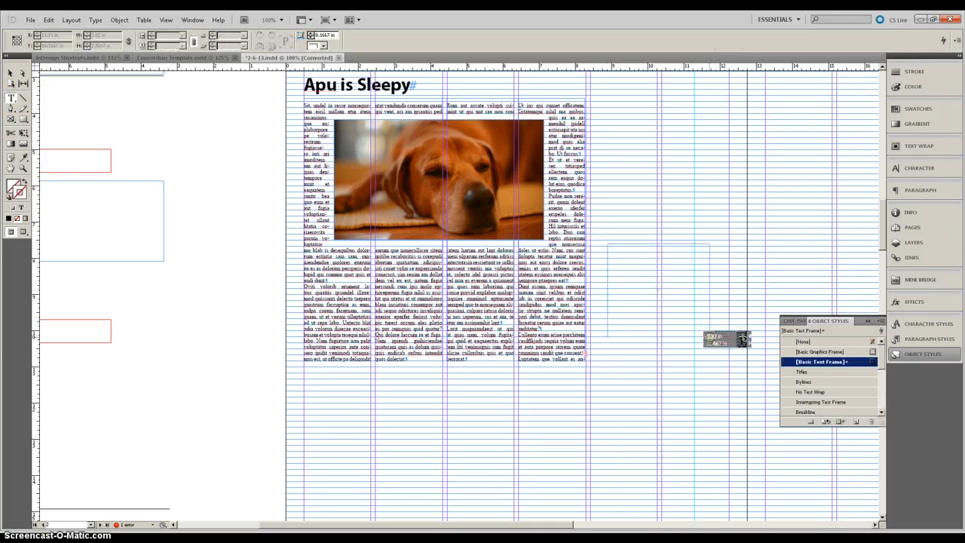
left_click(10, 83)
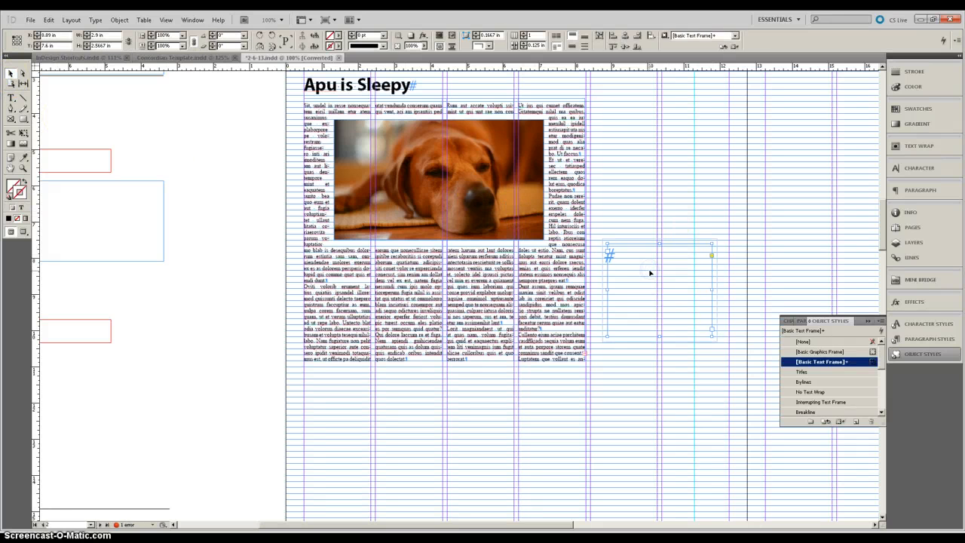
key("Delete")
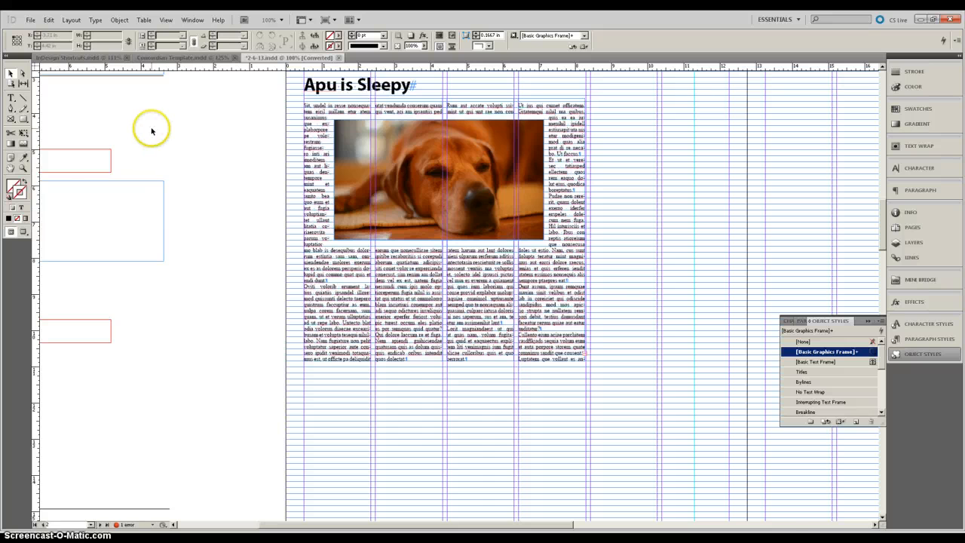
Step: Draw three crossing lines with the Line tool on the empty page area and give them a 3 pt stroke
key("ctrl+alt+0")
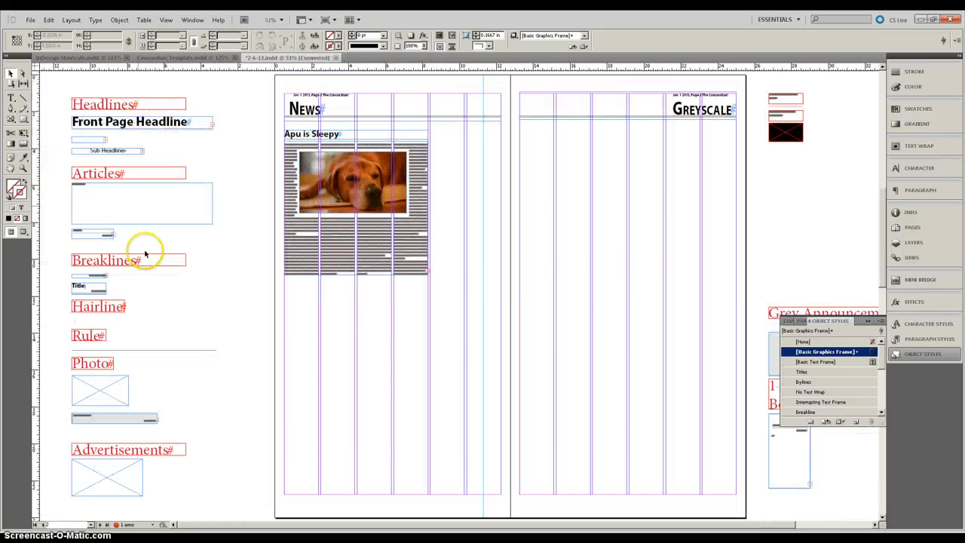
left_click(24, 99)
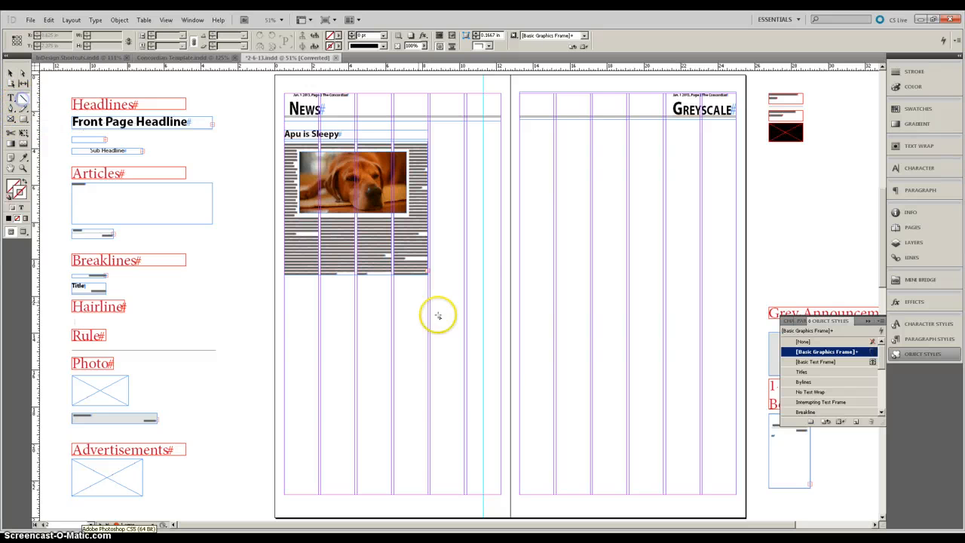
left_click_drag(523, 277, 438, 360)
left_click_drag(418, 325, 561, 322)
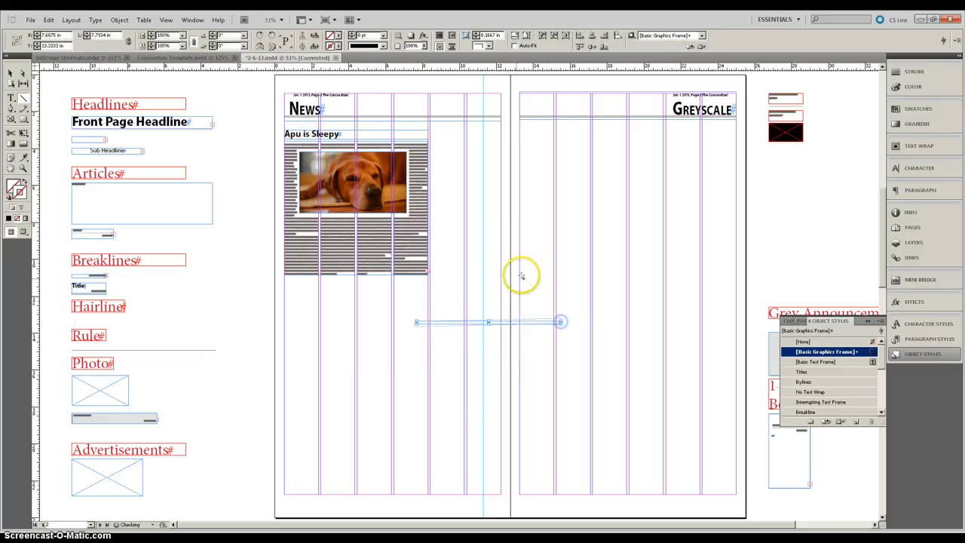
left_click_drag(540, 262, 472, 413)
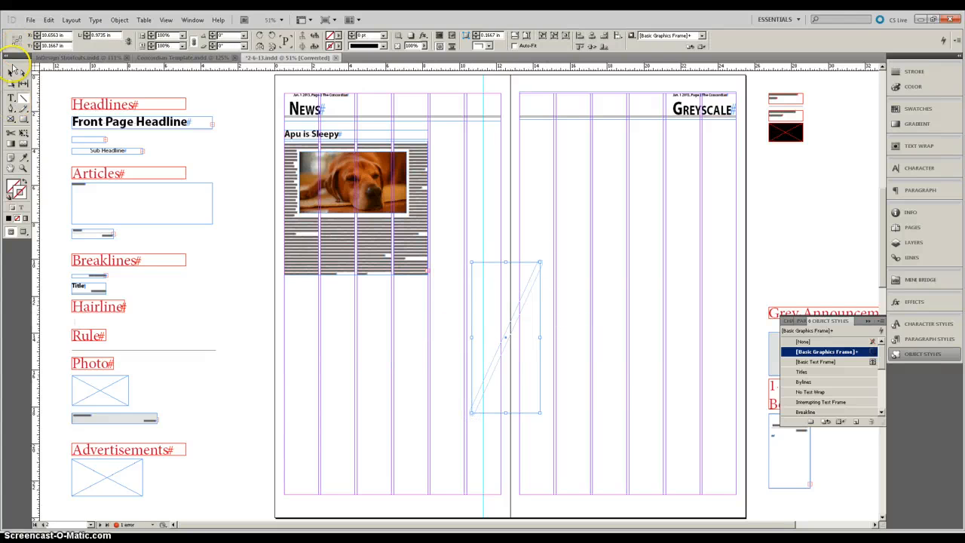
left_click_drag(581, 246, 453, 405)
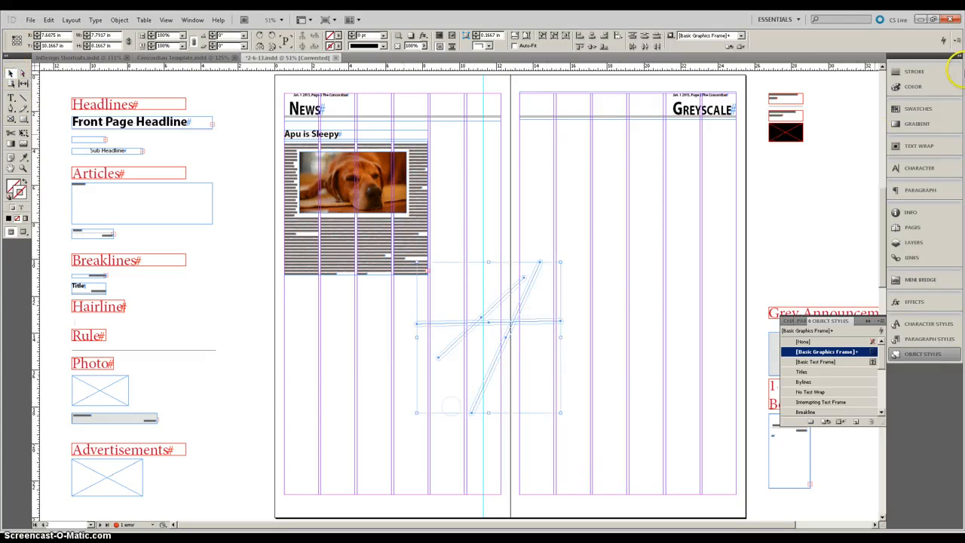
left_click(914, 71)
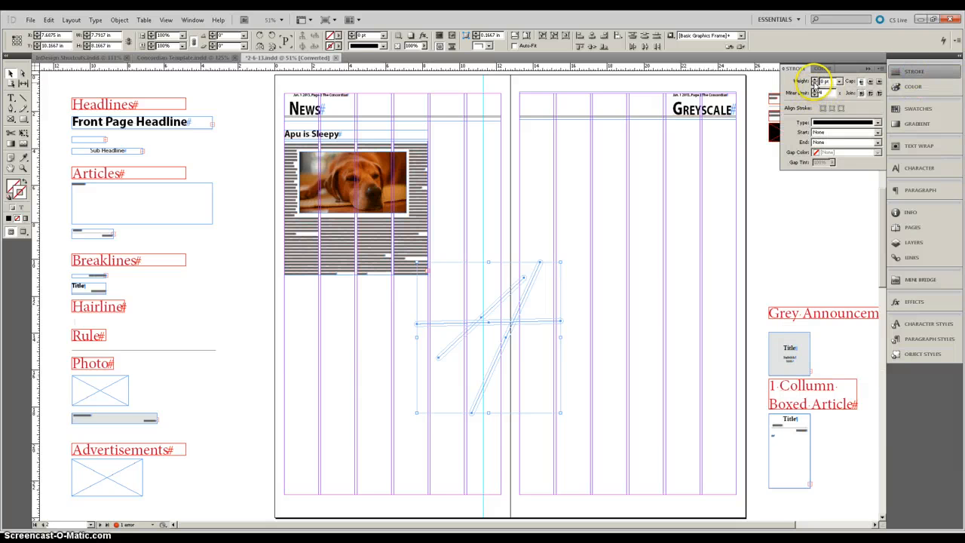
left_click(815, 80)
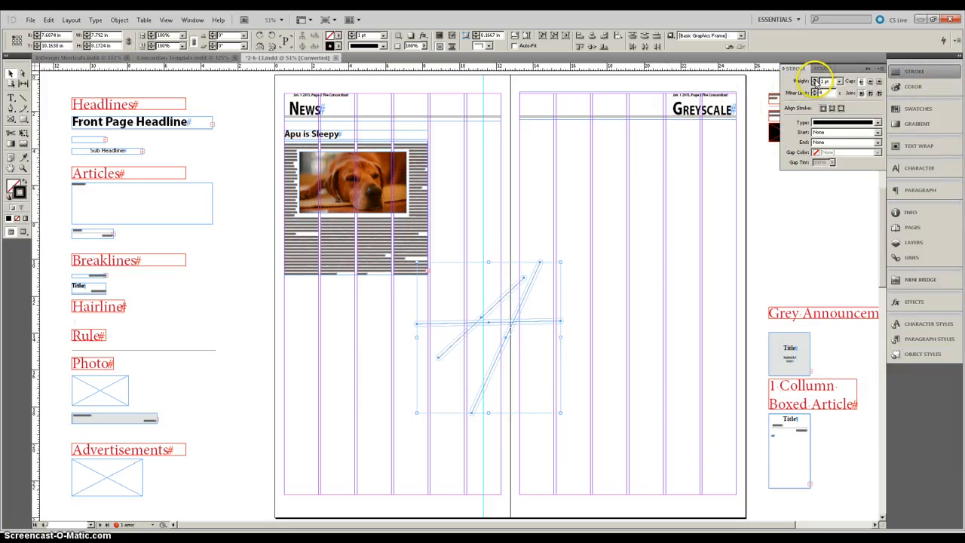
double_click(815, 80)
left_click(501, 155)
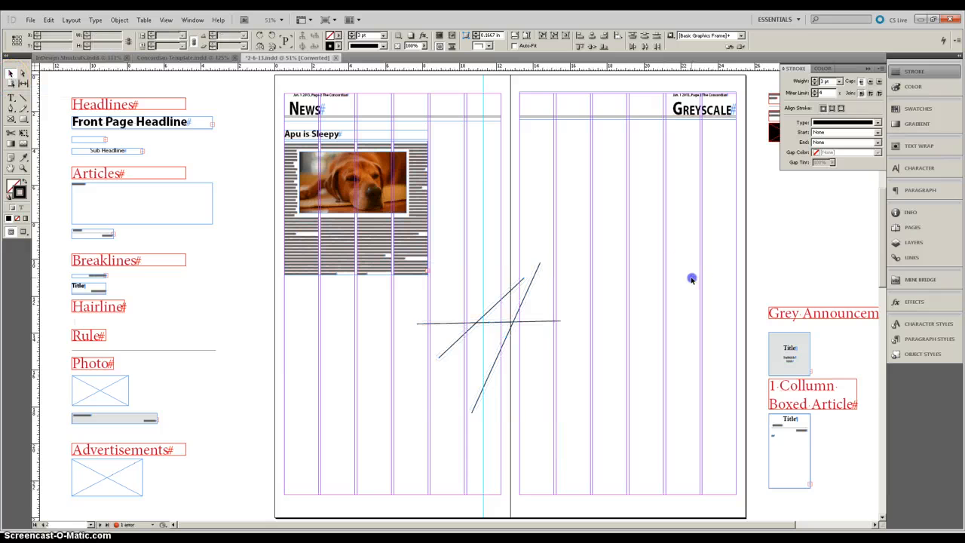
Step: Delete the crossing lines
left_click(496, 389)
key("Delete")
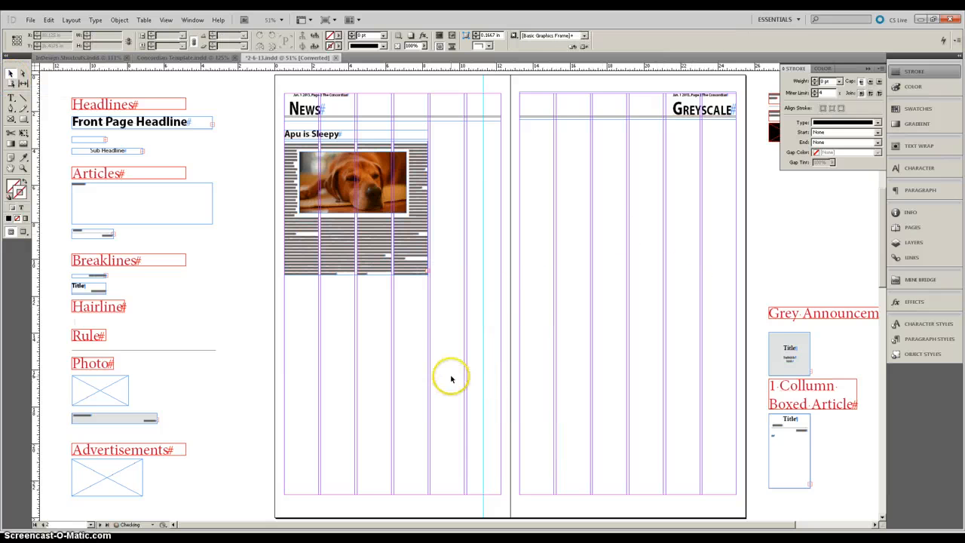
Step: Draw a freehand curved path with the Pencil tool at 3 pt stroke, then delete it
left_click(12, 110)
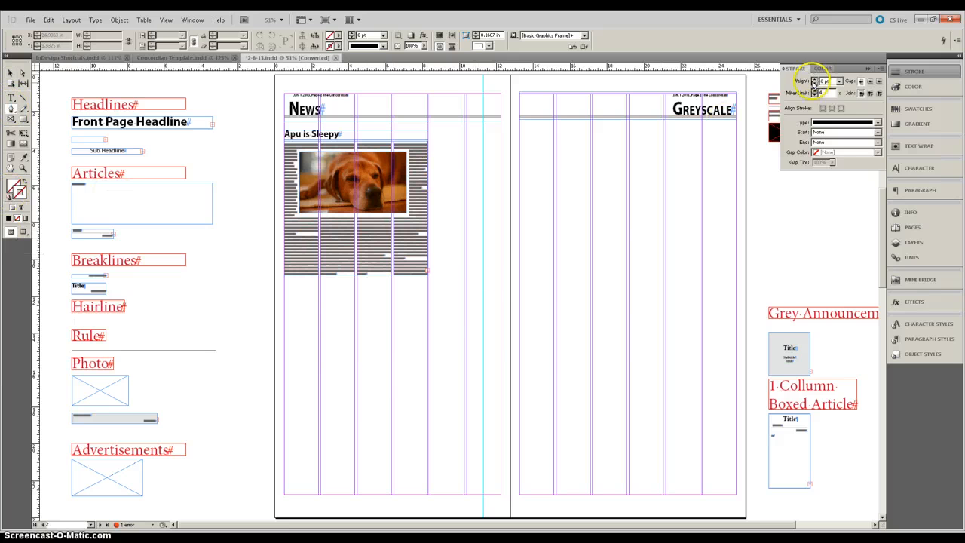
left_click(816, 80)
left_click_drag(381, 376, 408, 372)
left_click_drag(429, 357, 460, 342)
left_click_drag(480, 305, 494, 281)
left_click_drag(507, 243, 609, 258)
left_click_drag(644, 336, 623, 370)
left_click(489, 333)
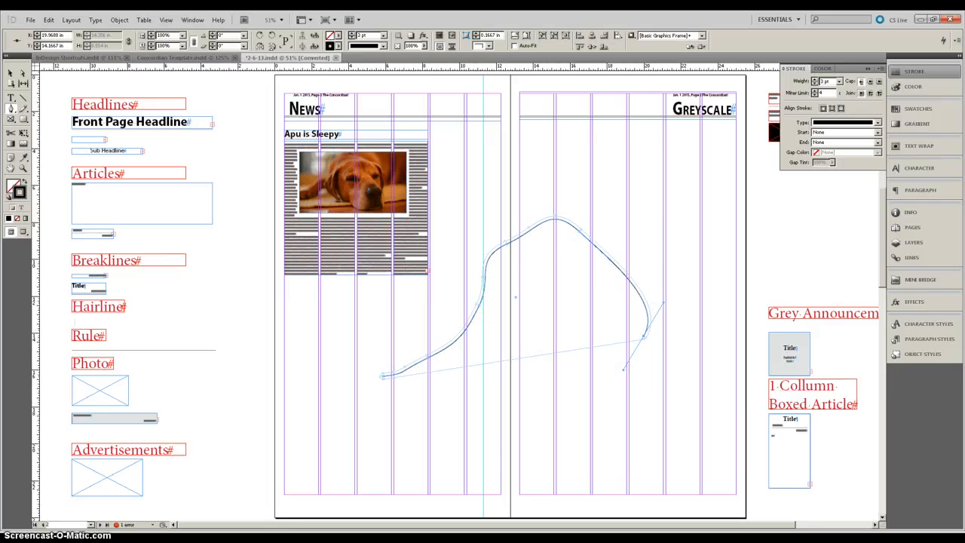
left_click(10, 74)
left_click_drag(636, 177, 543, 309)
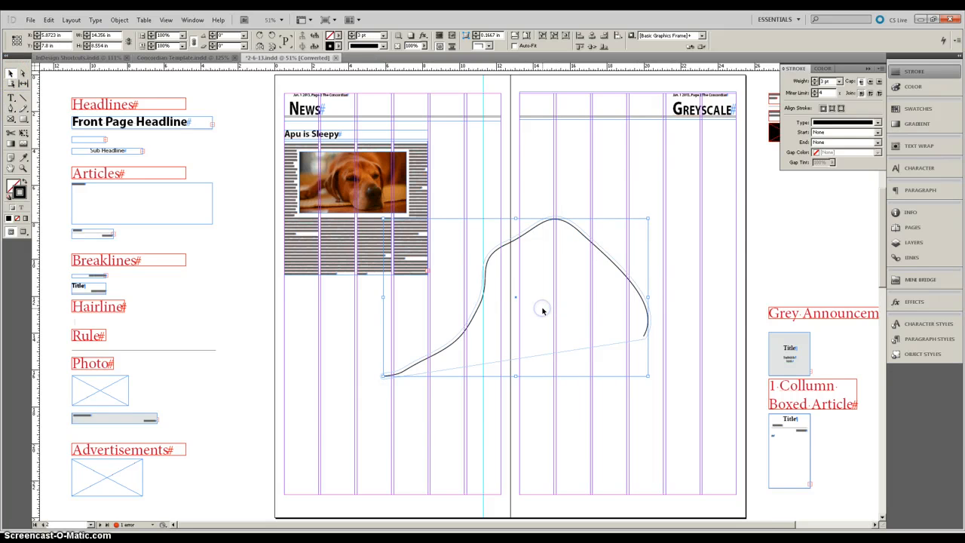
key("Delete")
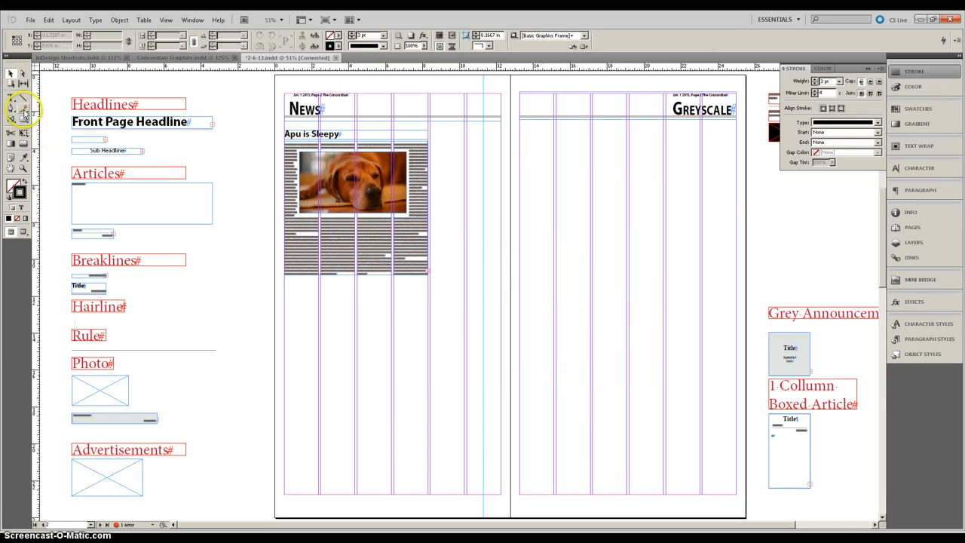
Step: Draw two rectangle frames below the article with the Rectangle Frame tool, then delete them
left_click(11, 119)
left_click_drag(341, 359, 392, 431)
left_click_drag(440, 320, 398, 393)
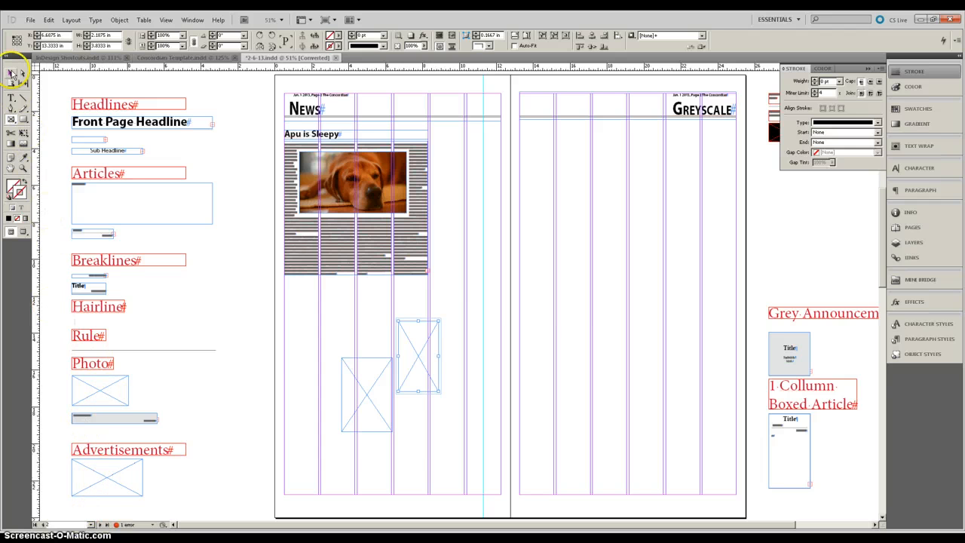
left_click_drag(460, 372, 334, 438)
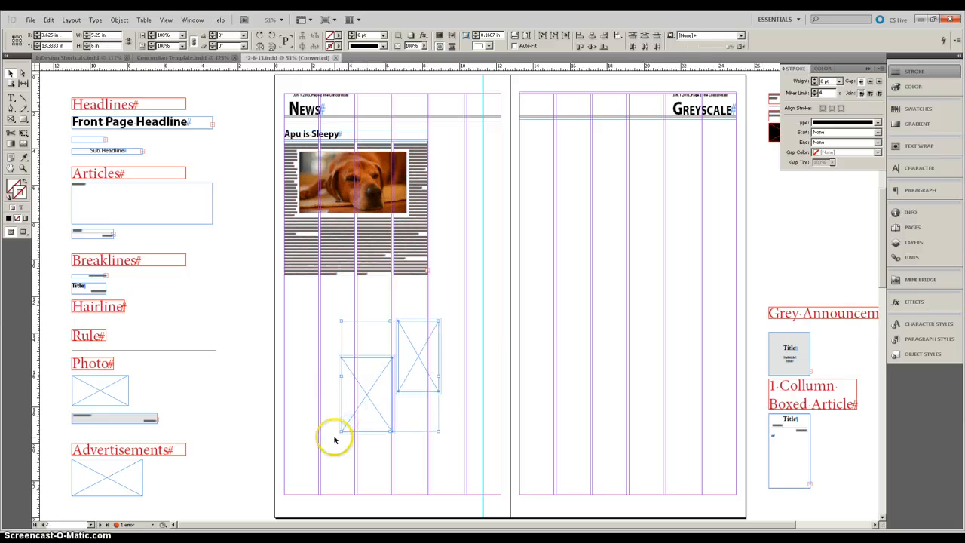
key("Delete")
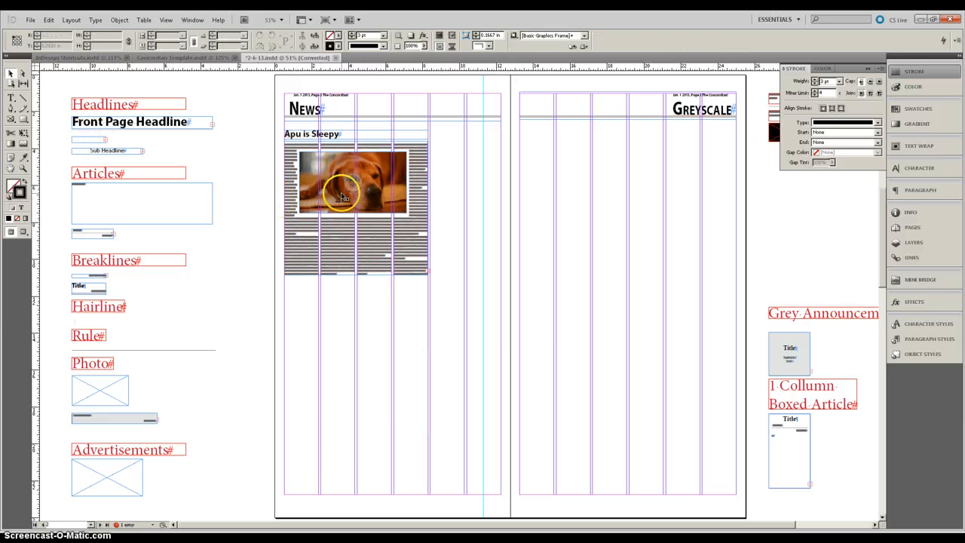
Step: Scale the dog photo frame down slightly from its corner with the Free Transform tool
left_click(341, 198)
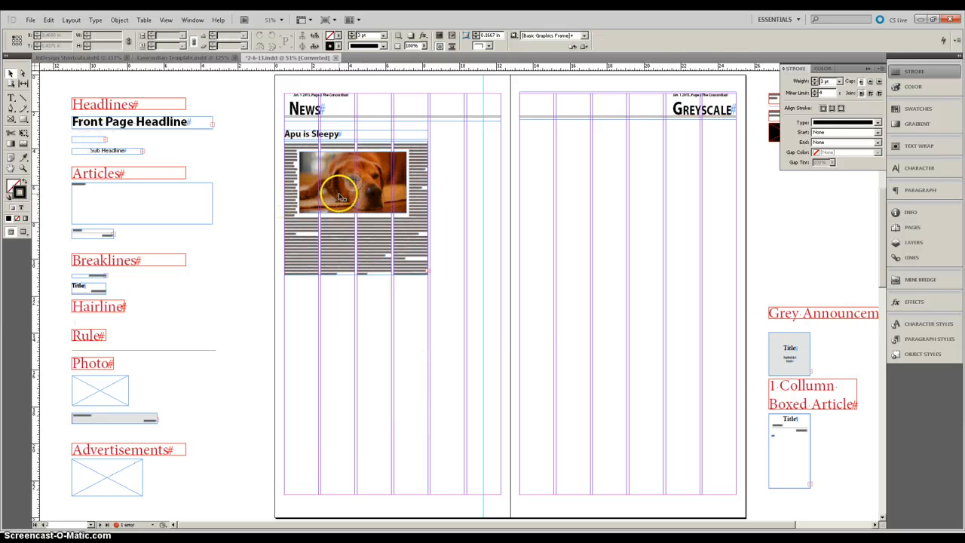
left_click(25, 134)
left_click_drag(345, 178, 369, 193)
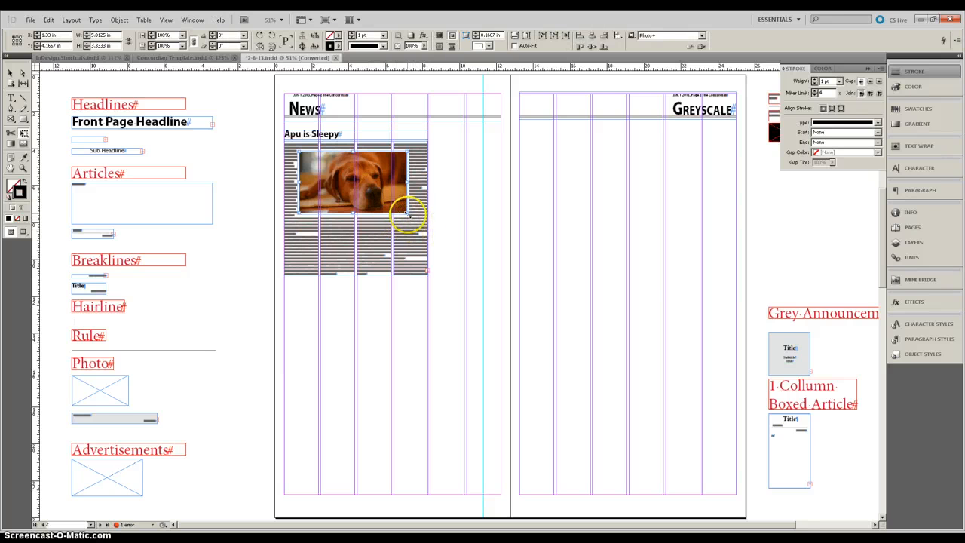
mouse_move(407, 213)
left_mouse_down()
mouse_move(416, 224)
mouse_move(390, 206)
left_mouse_up()
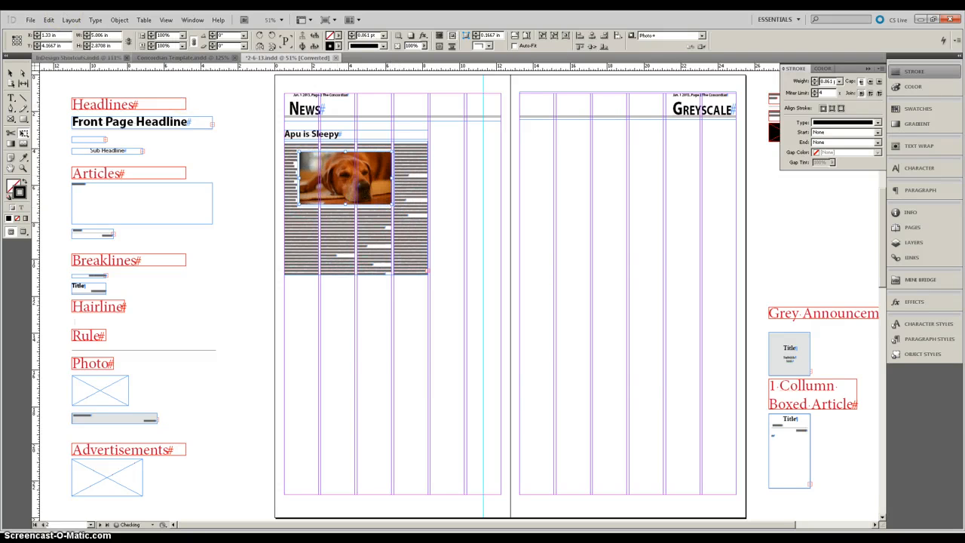
Step: Enlarge the dog photo frame from its corner and stretch its image to fill the wider frame
left_click(9, 73)
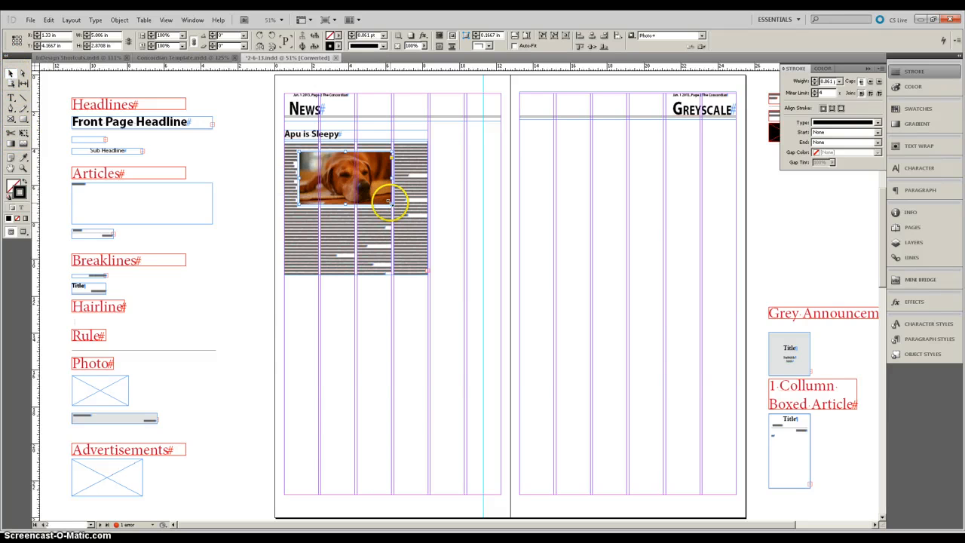
left_click_drag(391, 203, 430, 217)
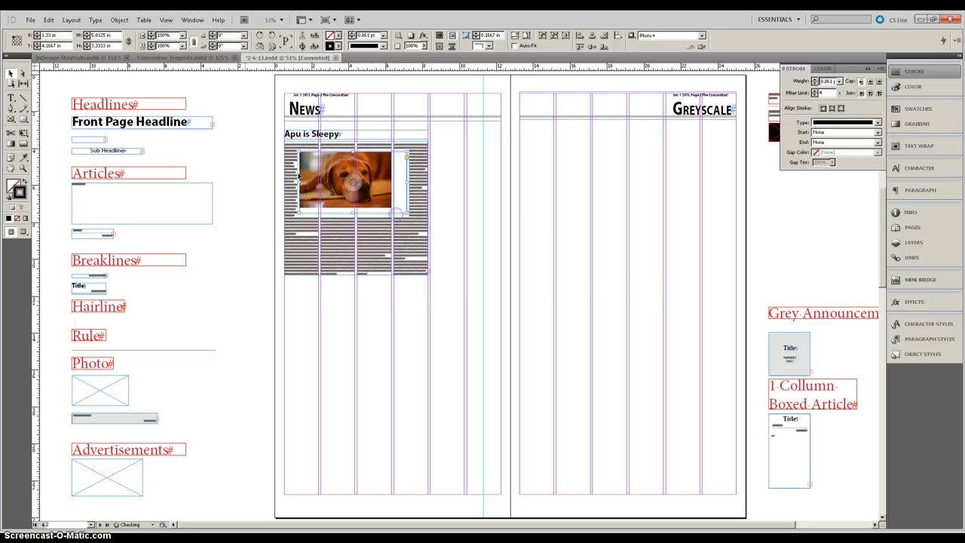
left_click(9, 73)
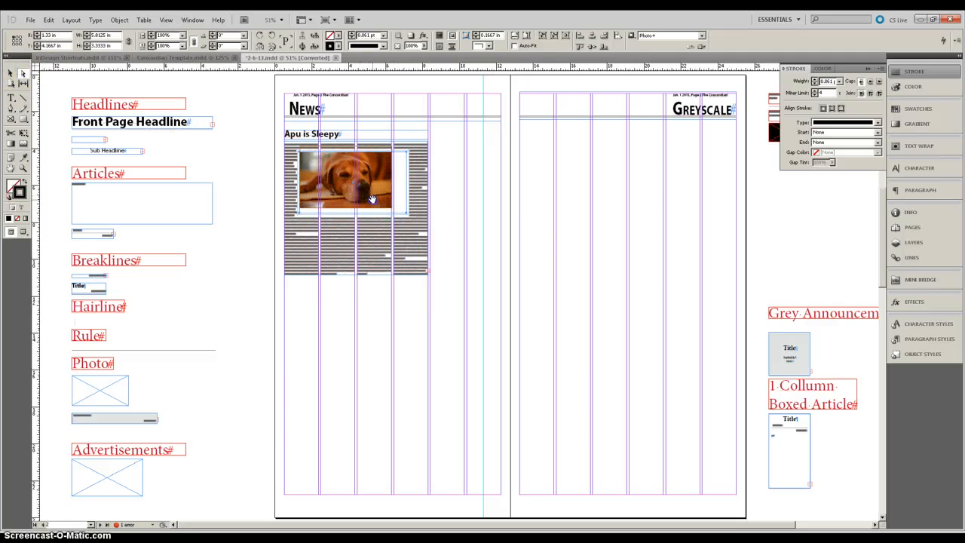
left_click(393, 213)
mouse_move(393, 208)
left_mouse_down()
mouse_move(425, 217)
mouse_move(408, 216)
left_mouse_up()
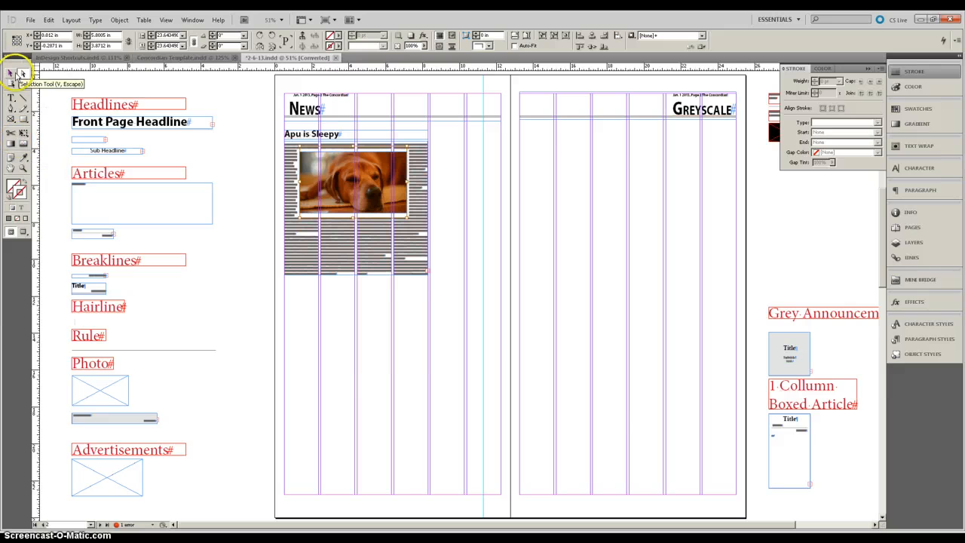
Step: Scale the dog photo frame back down from its corner with the Free Transform tool
left_click(23, 135)
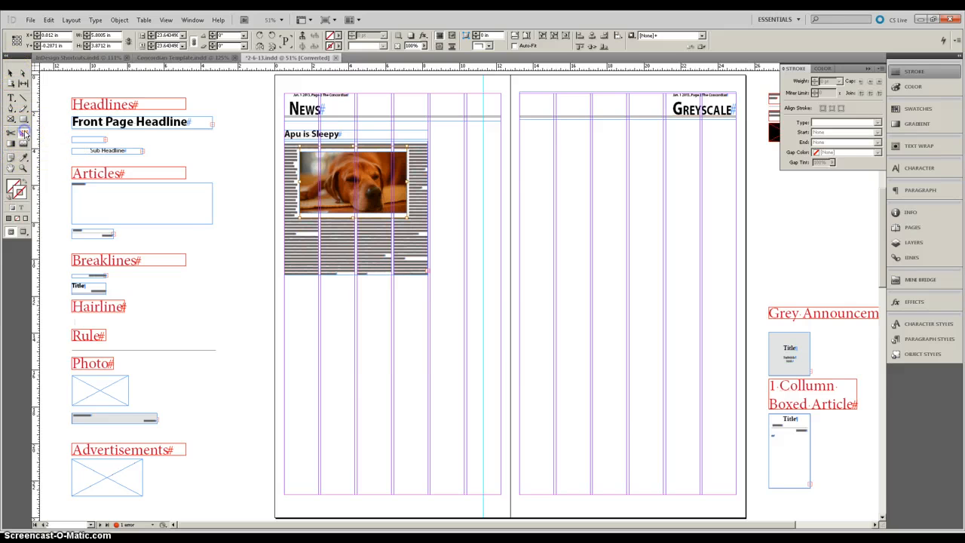
left_click(12, 75)
left_click(491, 239)
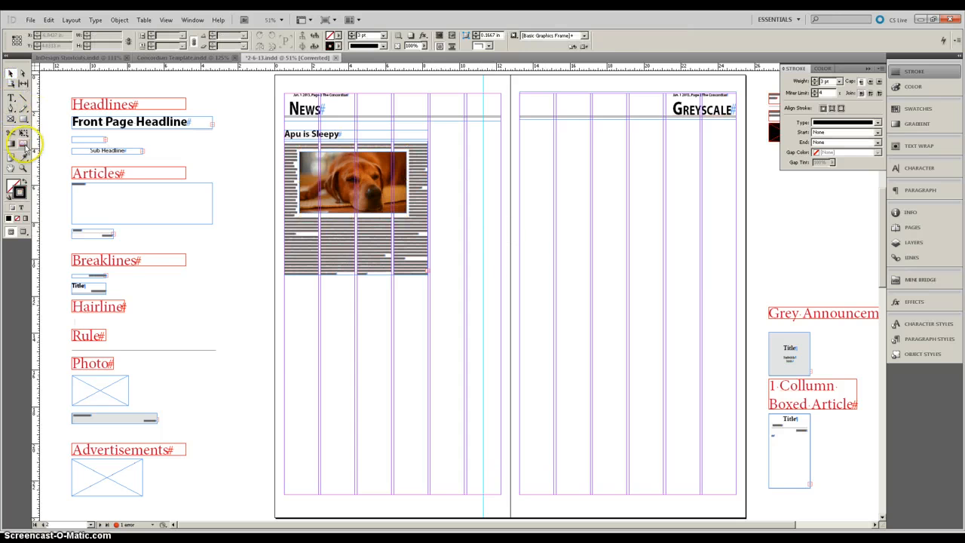
left_click(410, 214)
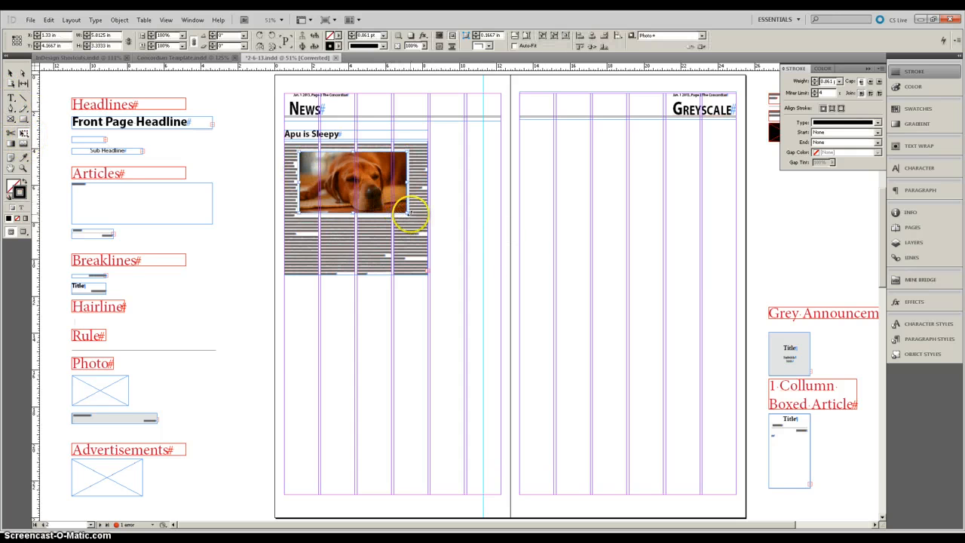
left_click_drag(407, 214, 392, 205)
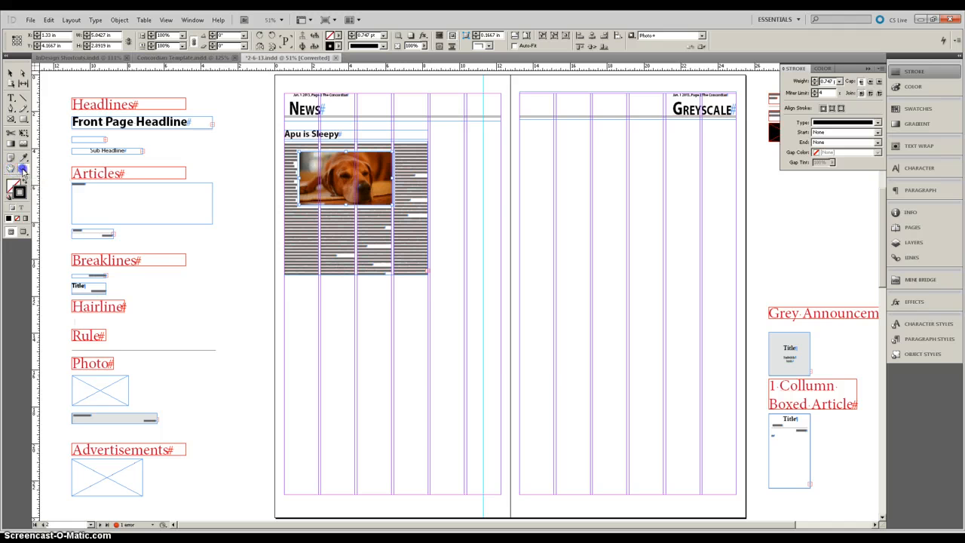
Step: Zoom in closely to examine the 'Jan. 1 2013, Page 2 The Concordian' date line above the News heading
left_click_drag(276, 85, 383, 154)
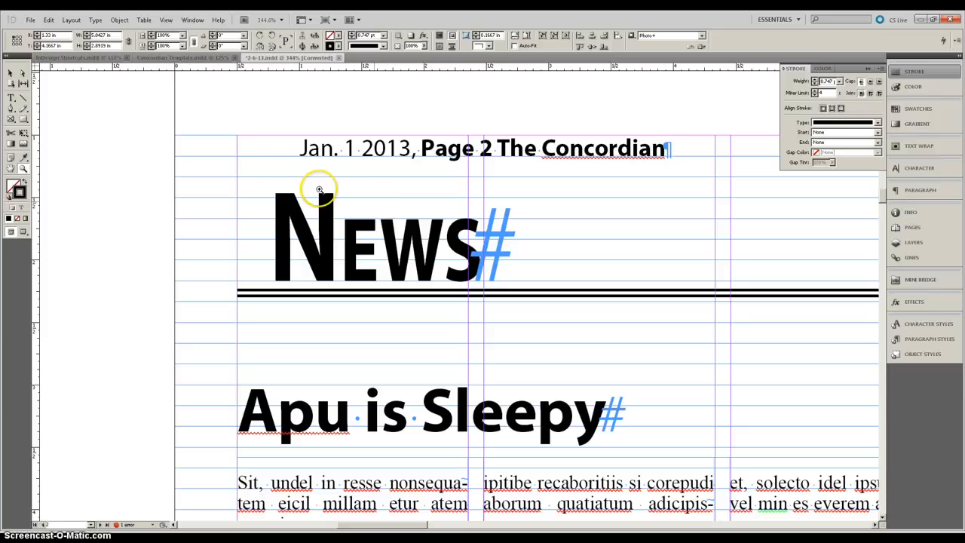
left_click_drag(236, 107, 677, 181)
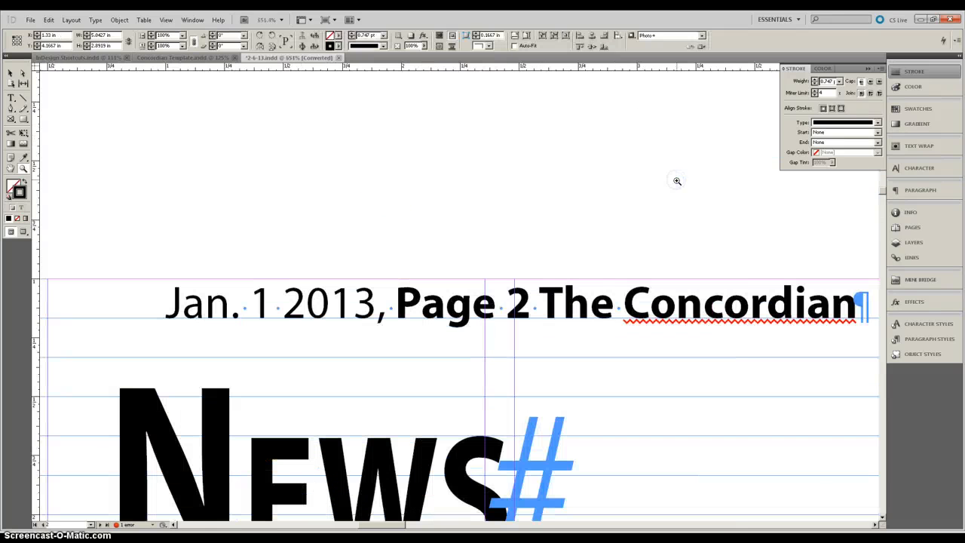
left_click_drag(162, 272, 287, 302)
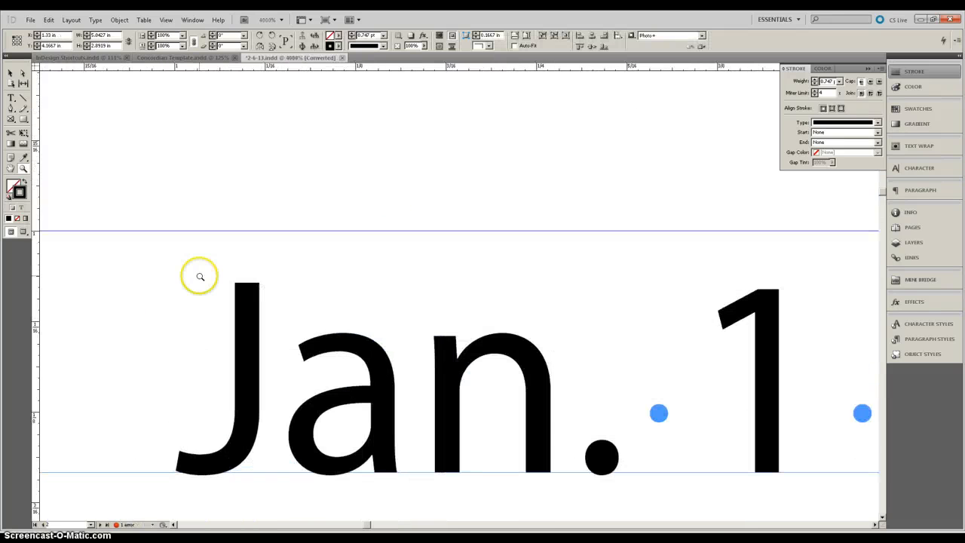
left_click_drag(179, 267, 405, 479)
left_click_drag(272, 198, 818, 412)
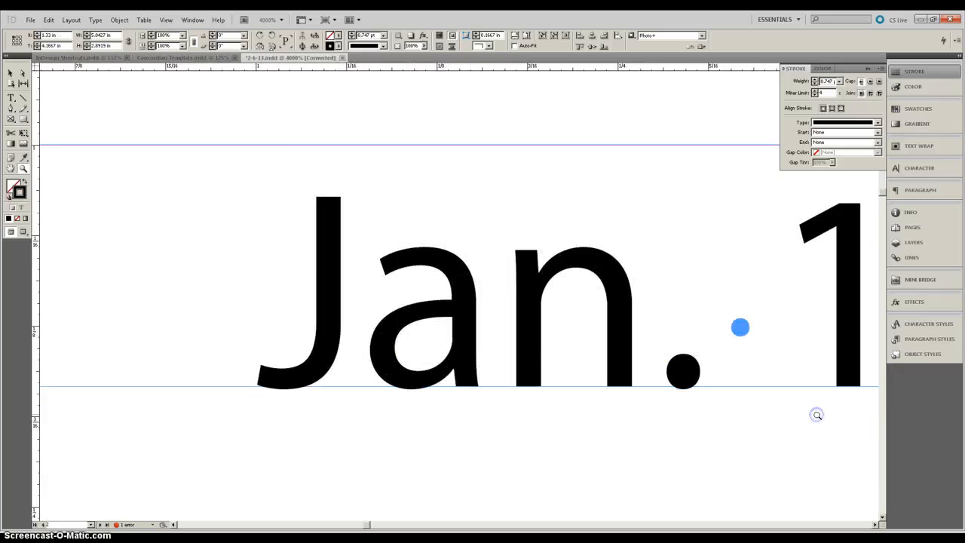
left_click(10, 169)
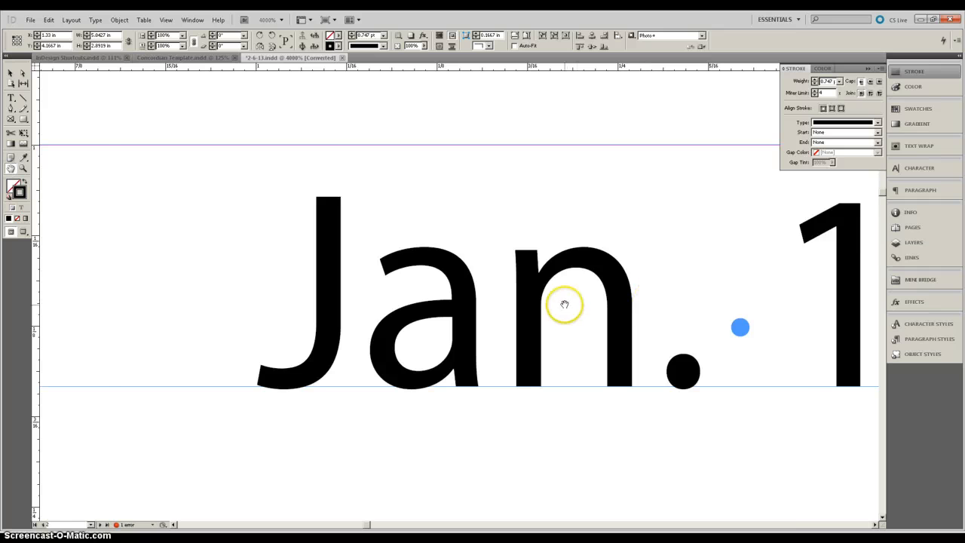
key("ctrl+0")
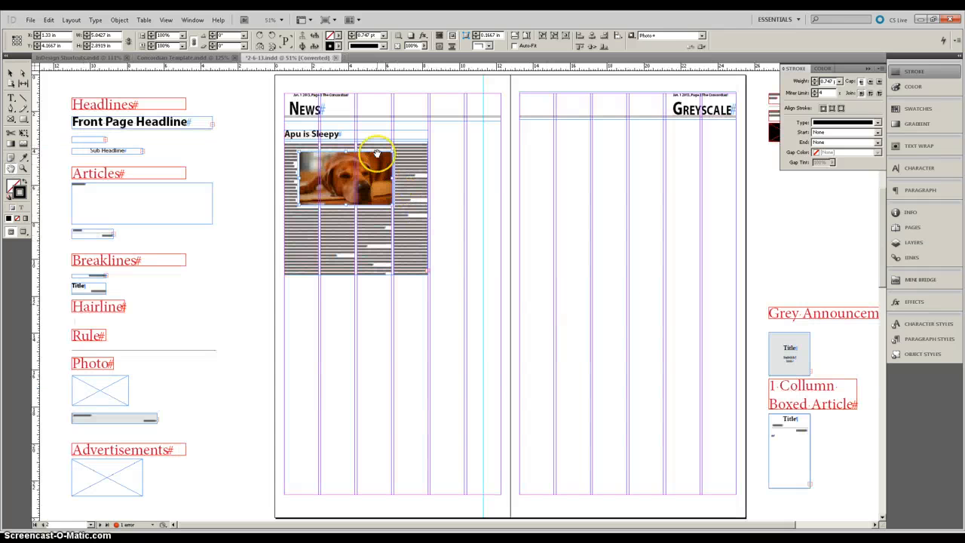
mouse_move(403, 176)
left_mouse_down()
mouse_move(422, 196)
mouse_move(413, 172)
left_mouse_up()
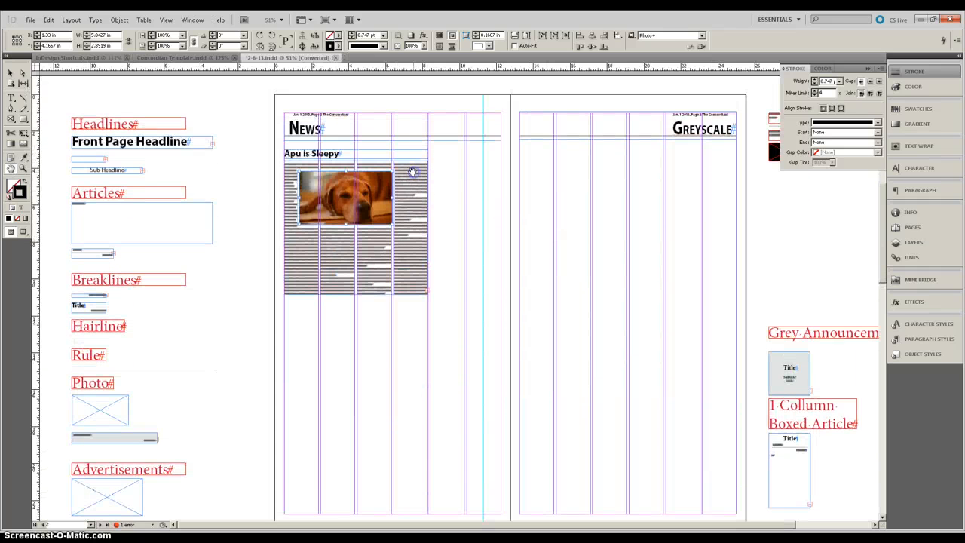
Step: Lengthen the article's body text frame downward below the dog photo
scroll(392, 189, "up", 2)
left_click_drag(335, 216, 507, 294)
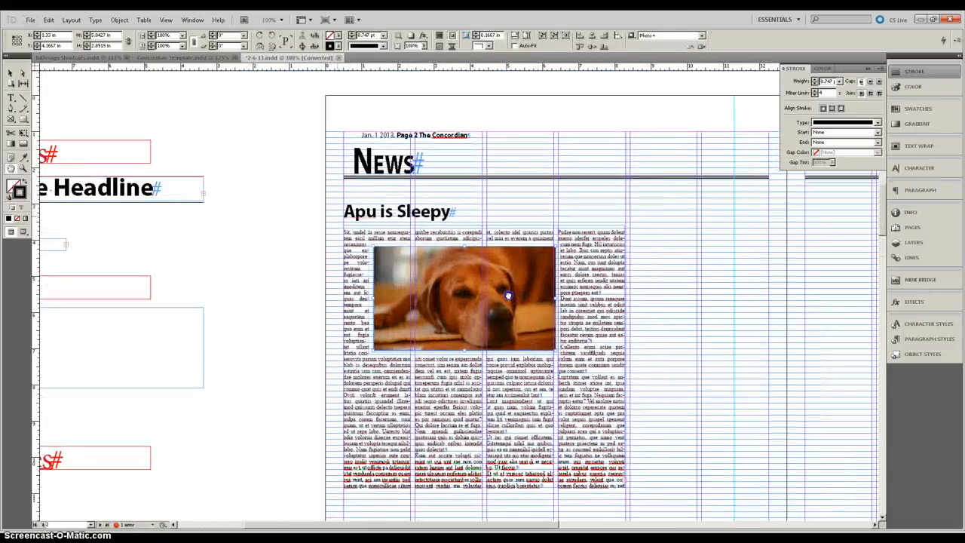
scroll(507, 294, "down", 2)
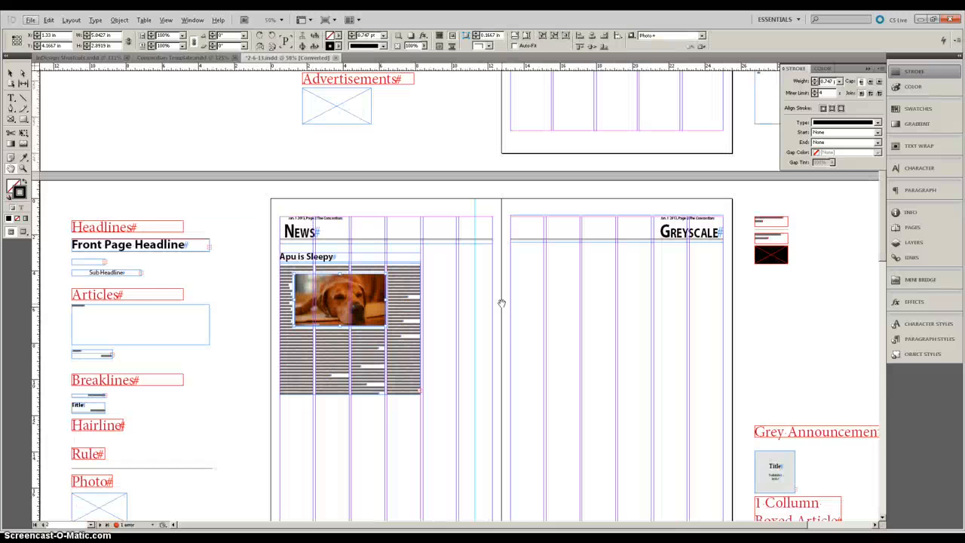
scroll(498, 304, "down", 1)
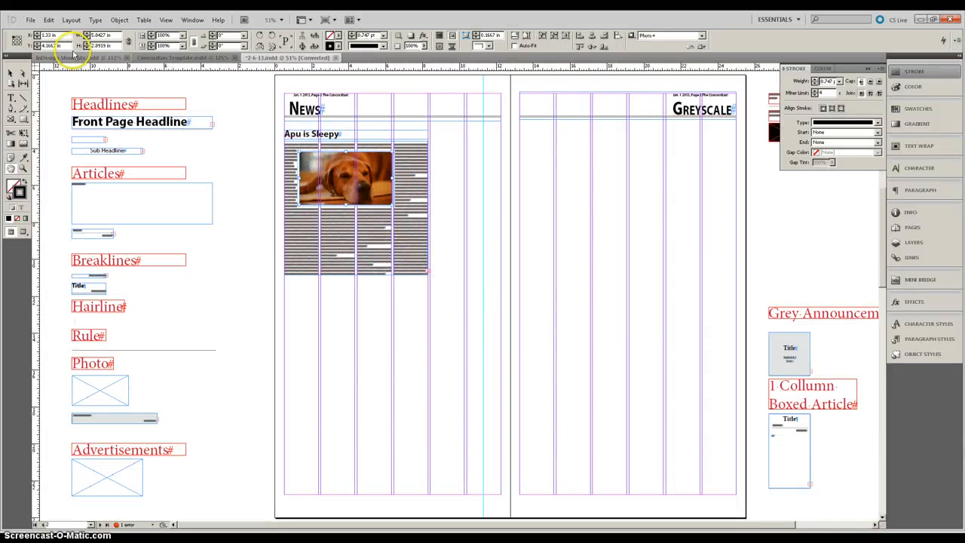
left_click(11, 73)
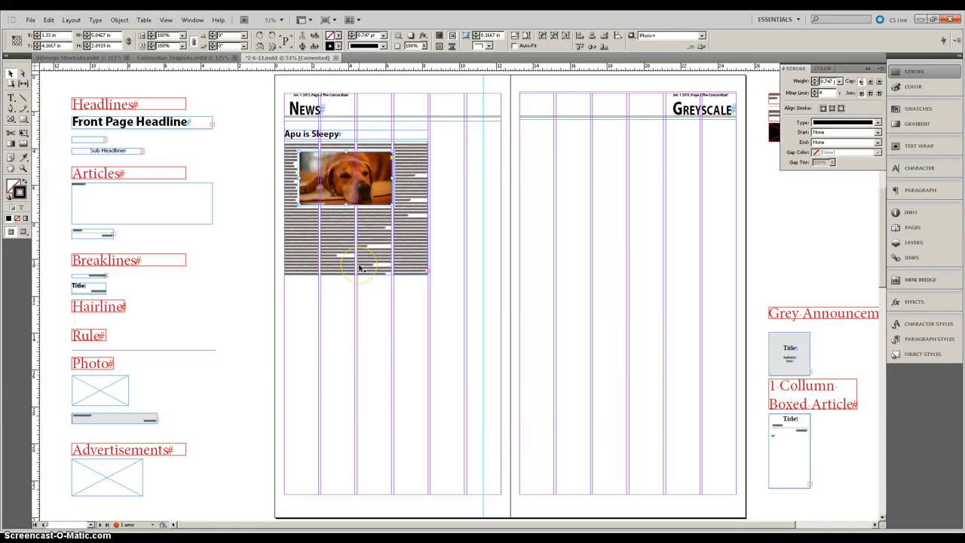
left_click_drag(359, 266, 389, 310)
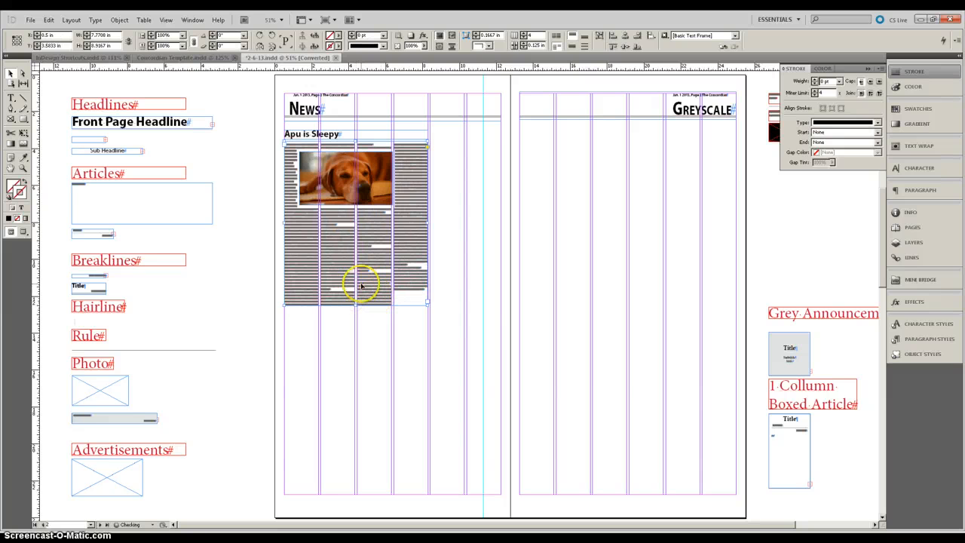